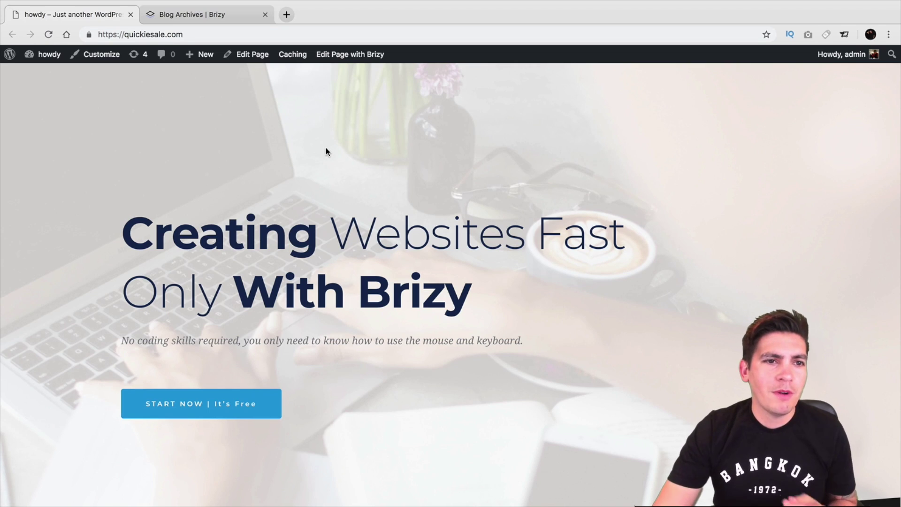
Step: Open the home page in the Brizy editor and look over the hero section's slanted lower edge
mouse_move(52, 56)
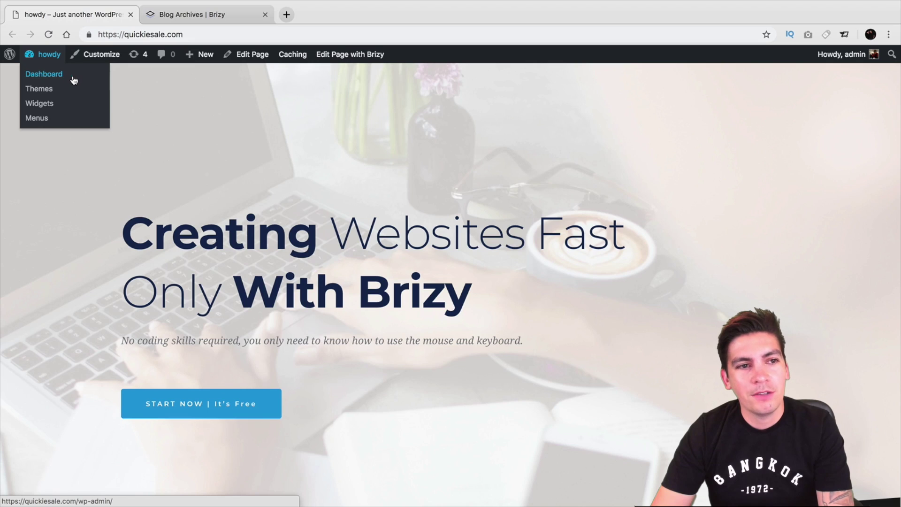
click(354, 54)
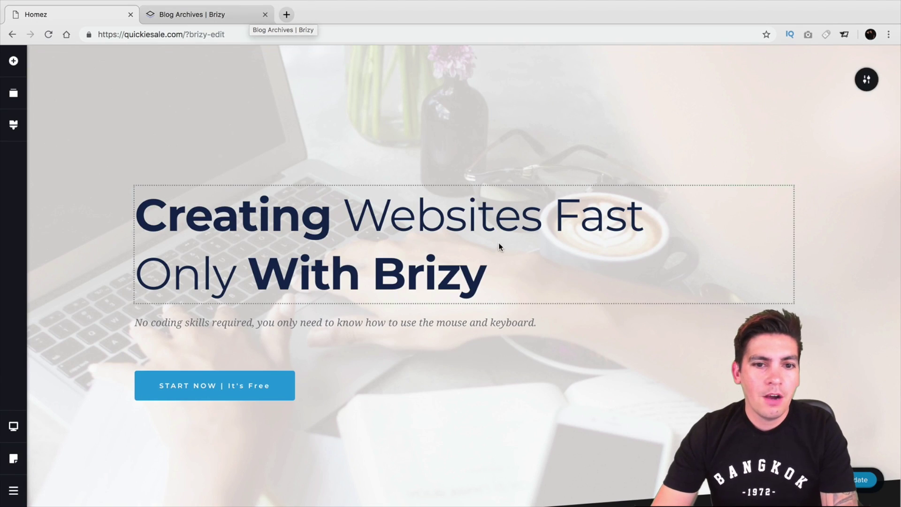
scroll(495, 245, down, 7)
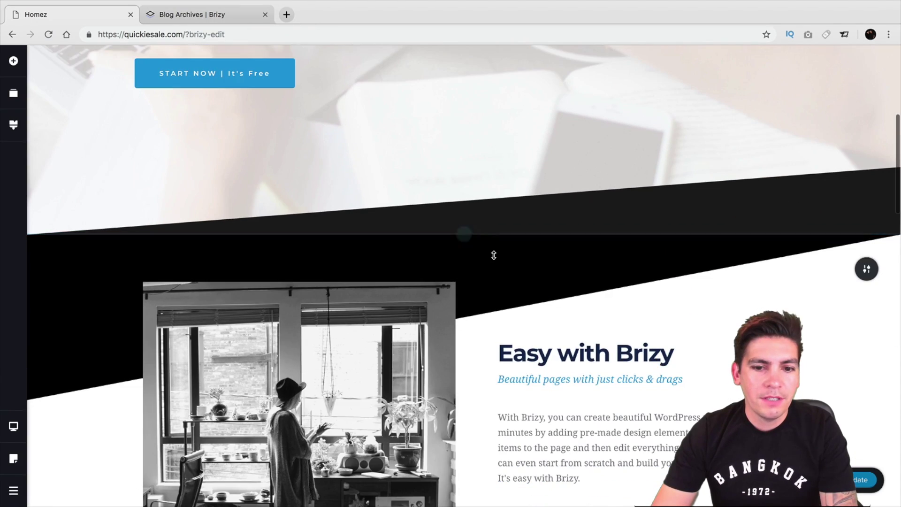
mouse_move(493, 255)
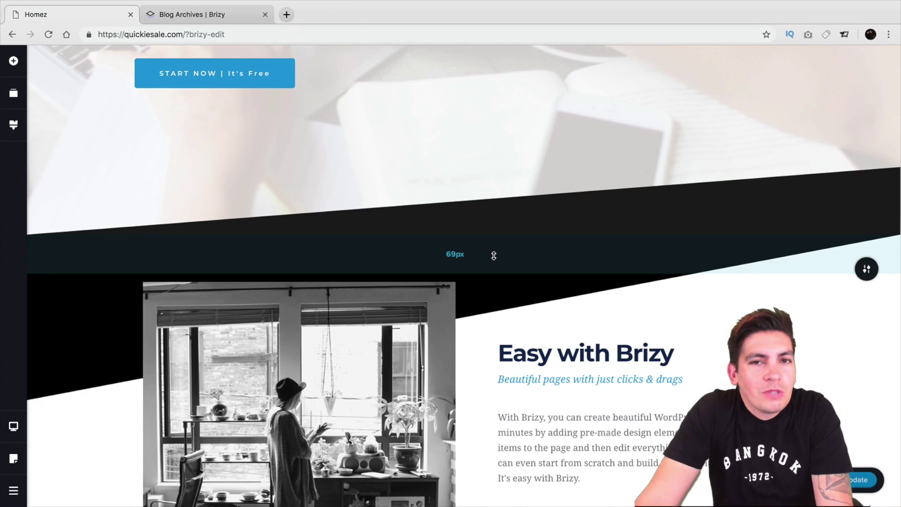
scroll(493, 255, up, 4)
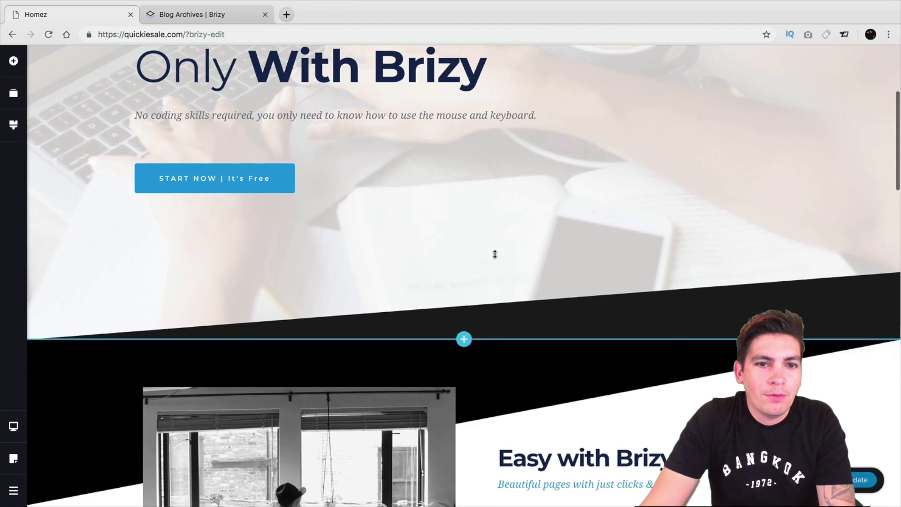
scroll(601, 285, up, 3)
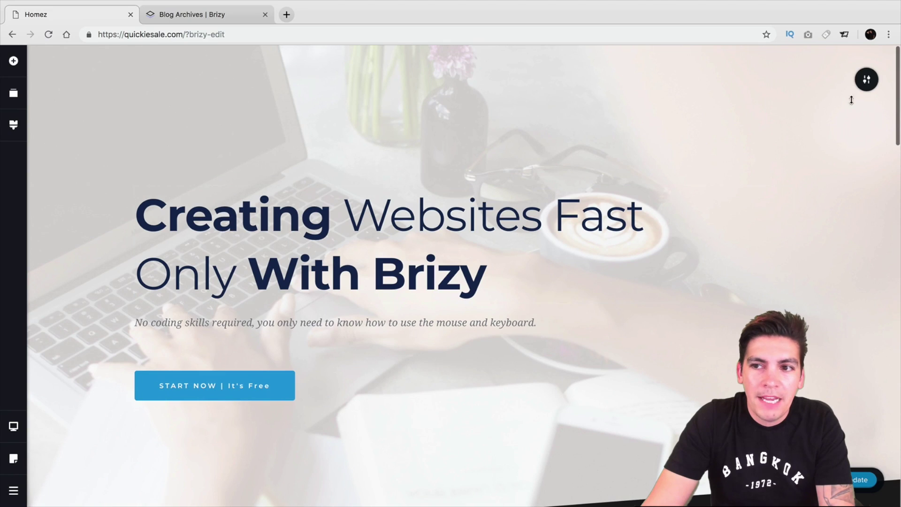
Step: Open the hero section's additional styling settings and compare the slanted dividers between the page sections
click(866, 88)
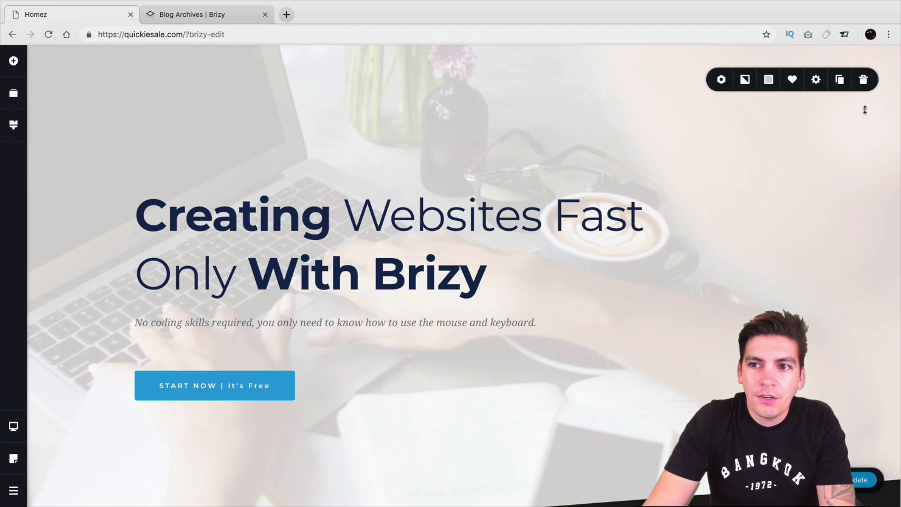
click(817, 82)
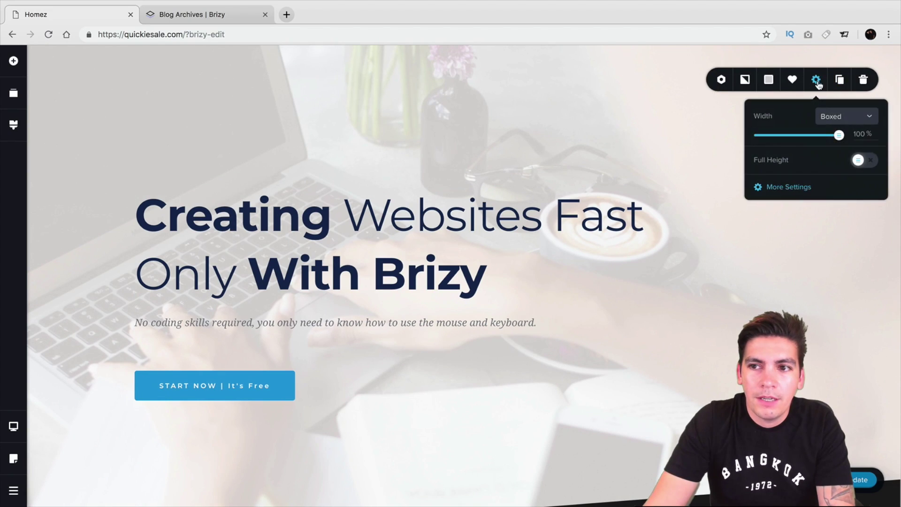
click(786, 185)
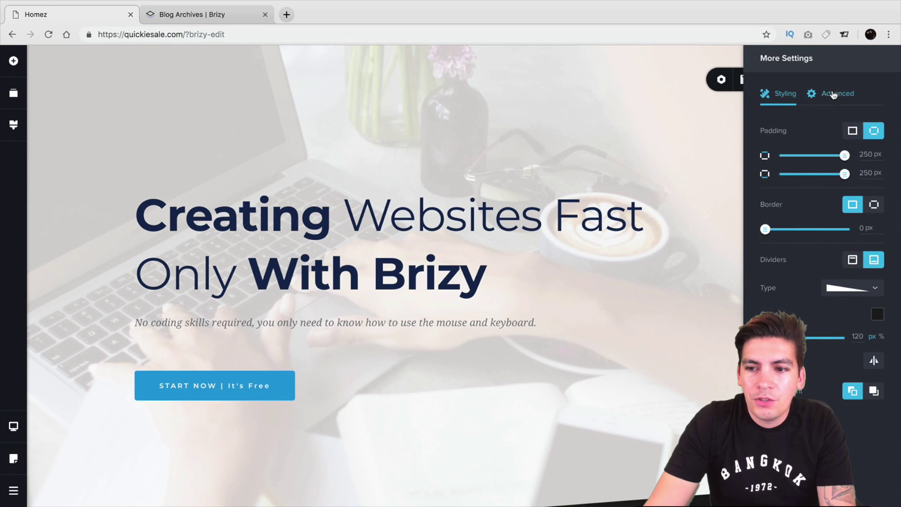
scroll(735, 229, down, 5)
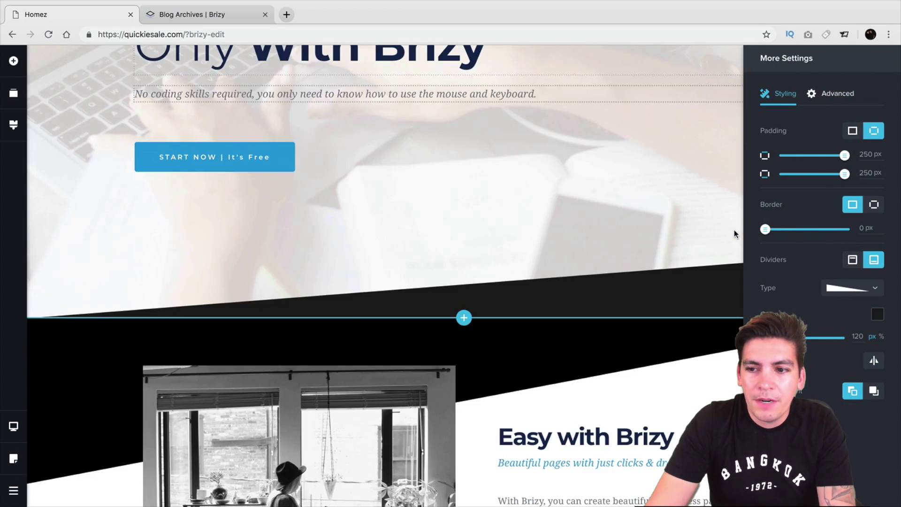
scroll(734, 233, down, 2)
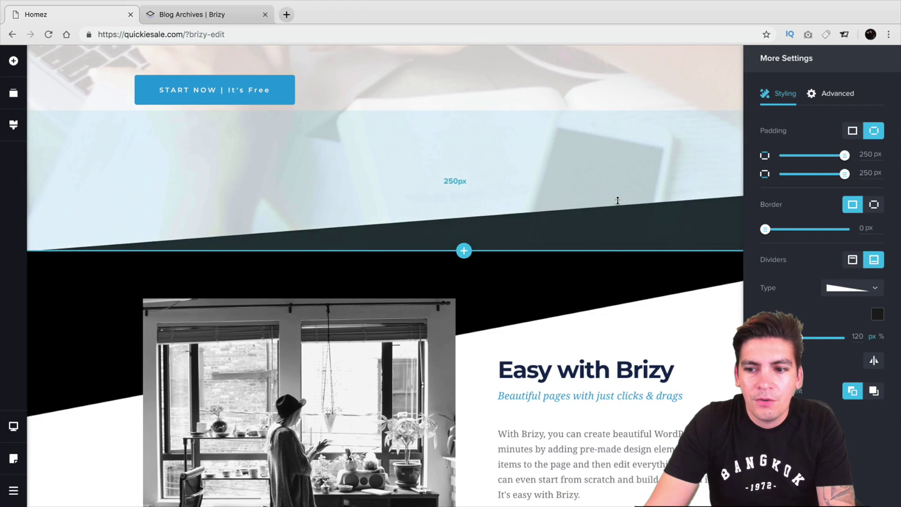
scroll(617, 200, down, 8)
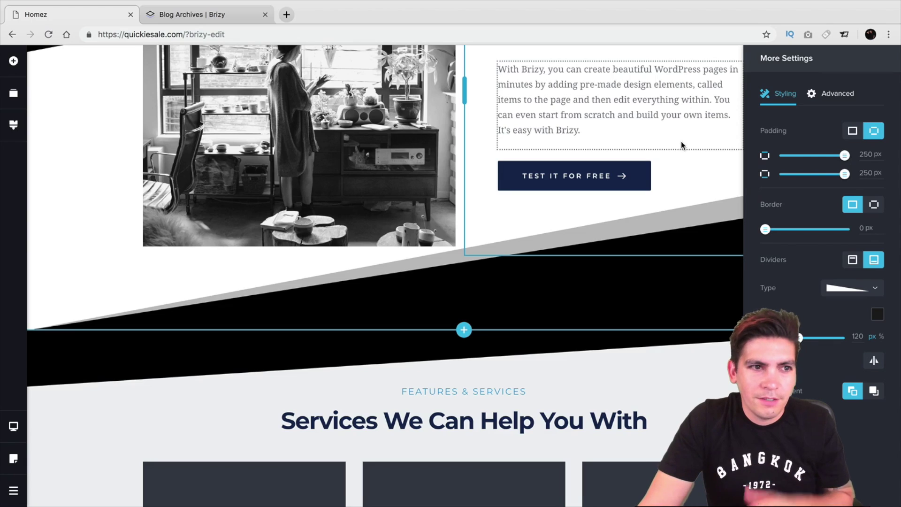
scroll(680, 142, up, 8)
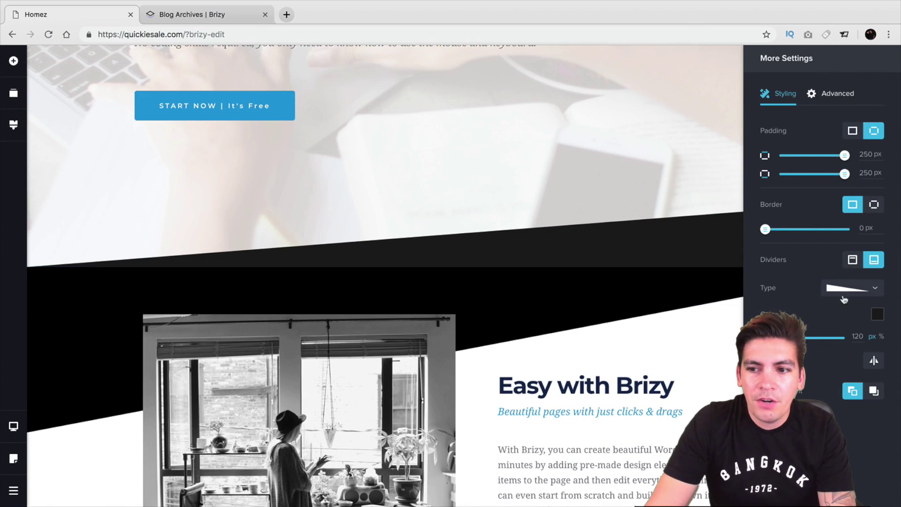
Step: Change the colour of the hero section's bottom divider to a muted red
click(852, 259)
click(872, 262)
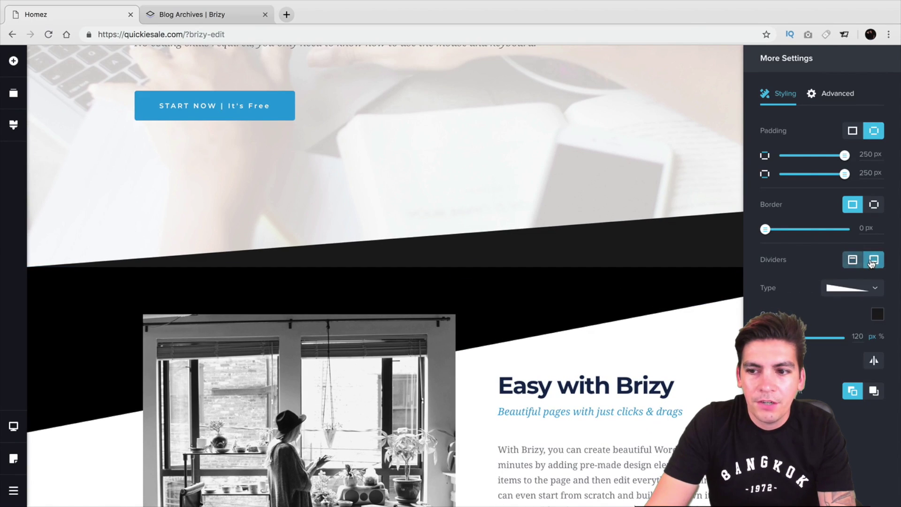
click(875, 314)
drag(837, 389, 815, 347)
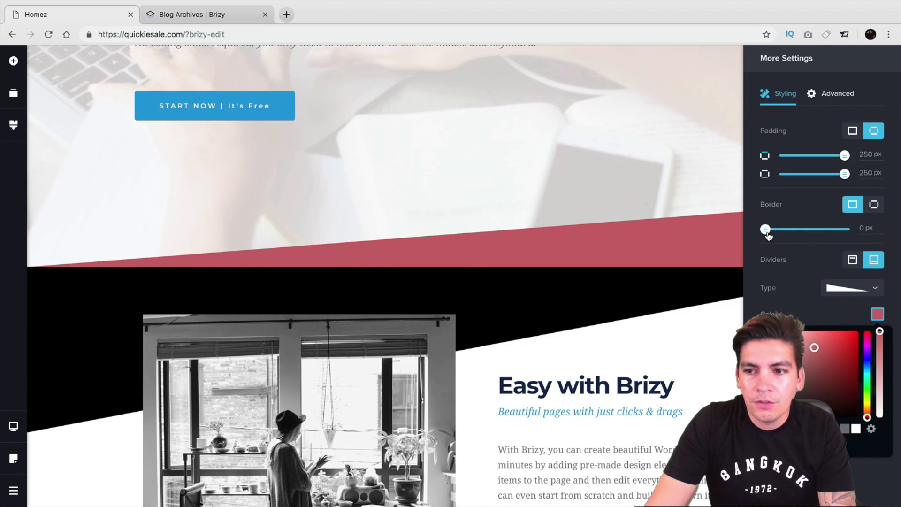
click(799, 288)
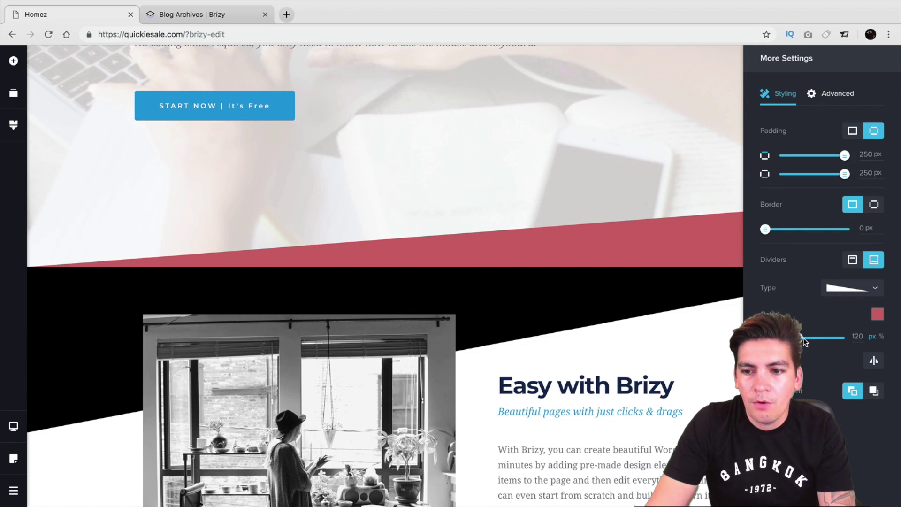
Step: Raise the bottom divider's height to 355 px and change its type to the layered semi-transparent waves
drag(799, 336, 820, 338)
click(844, 292)
scroll(847, 345, down, 5)
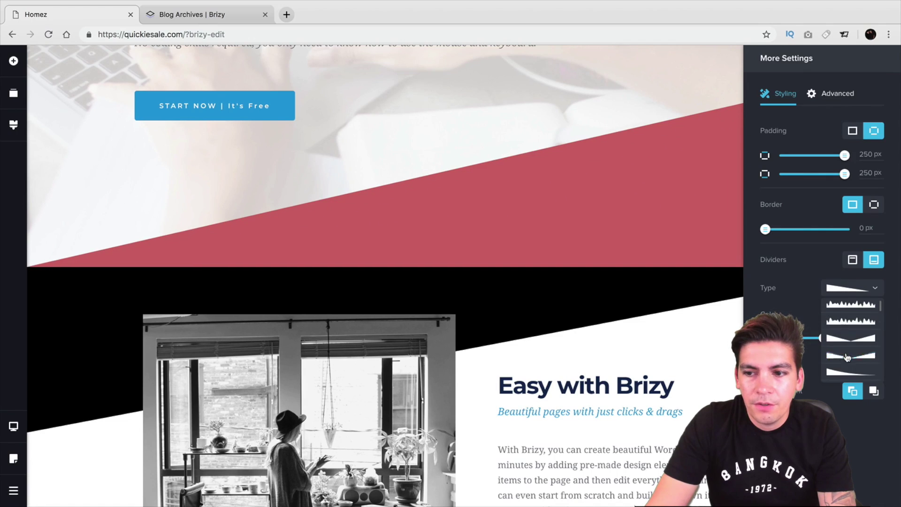
click(847, 346)
scroll(628, 220, up, 3)
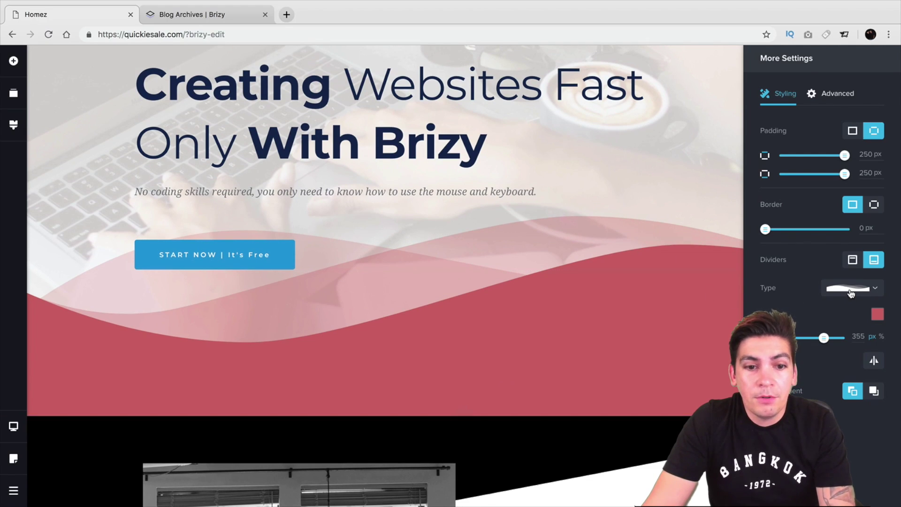
Step: Set the bottom divider's height to 284 px and try flipping its shape horizontally and back
drag(824, 341, 816, 338)
click(871, 361)
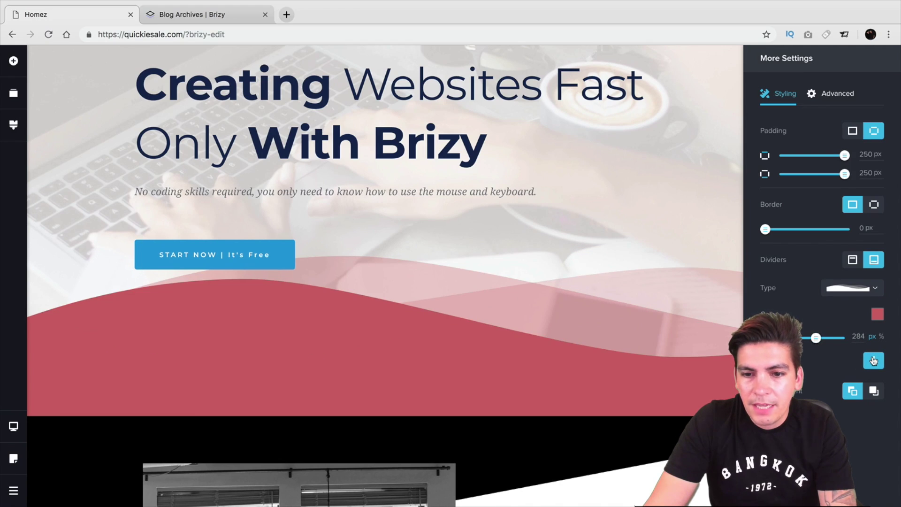
click(872, 360)
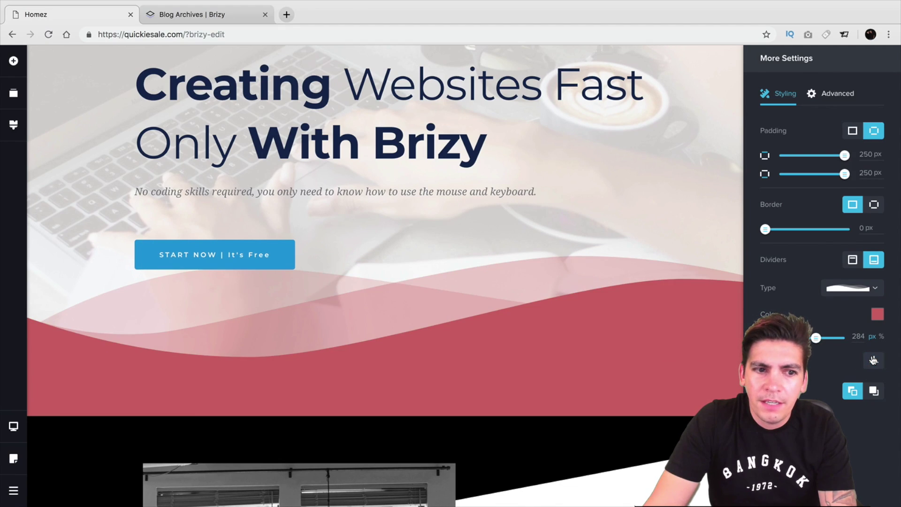
click(873, 360)
click(872, 360)
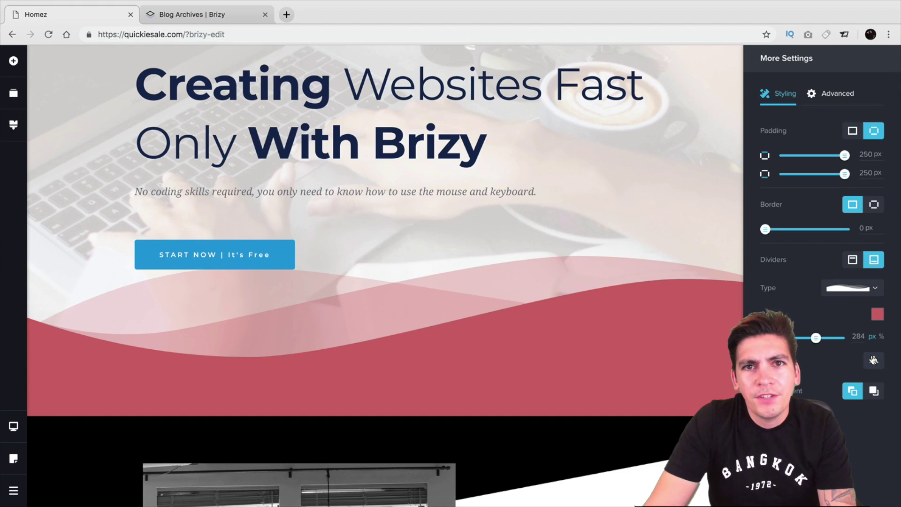
Step: Try the divider's other arrangement, restore it, and switch the divider type to a single solid wave
click(853, 391)
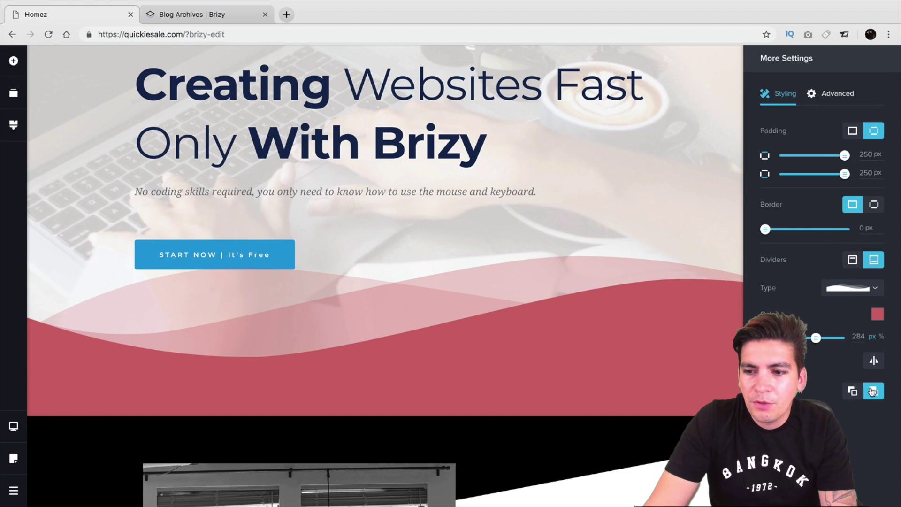
click(852, 391)
click(851, 287)
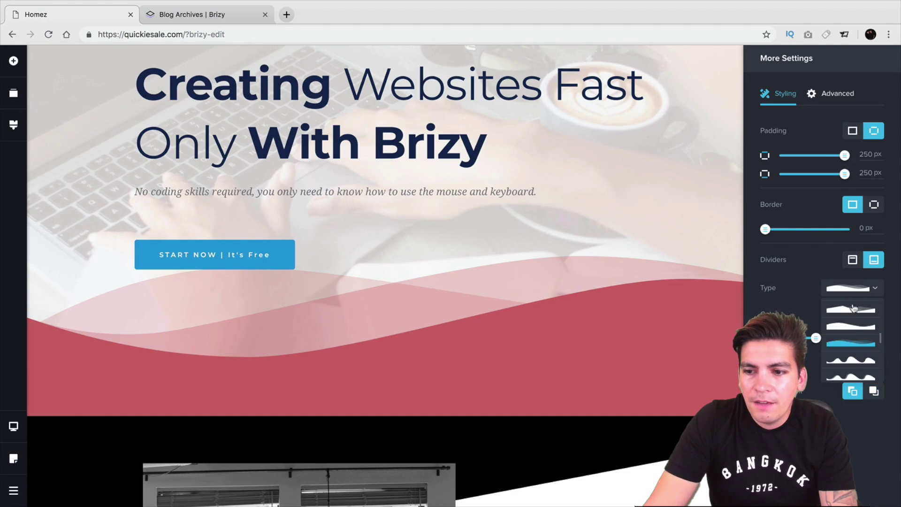
click(849, 330)
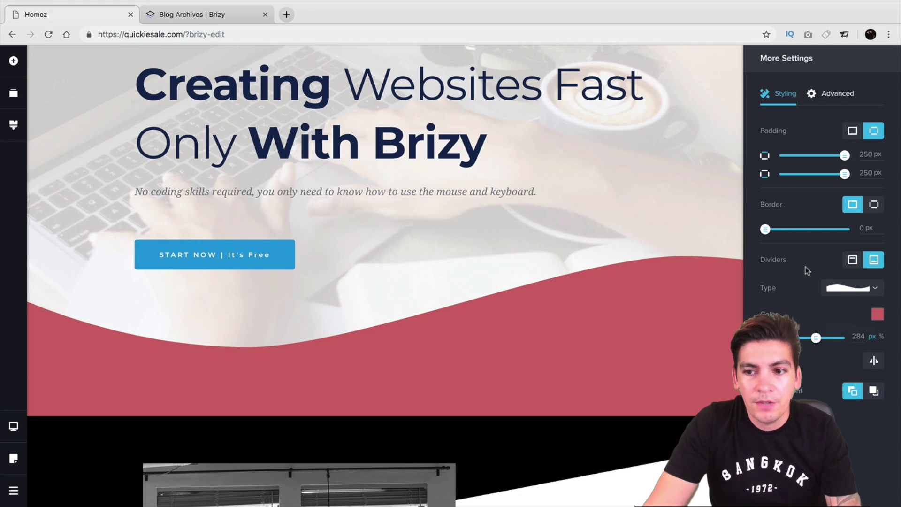
Step: Change the bottom divider to the slanted shape with a semi-transparent second layer and colour it black
click(866, 291)
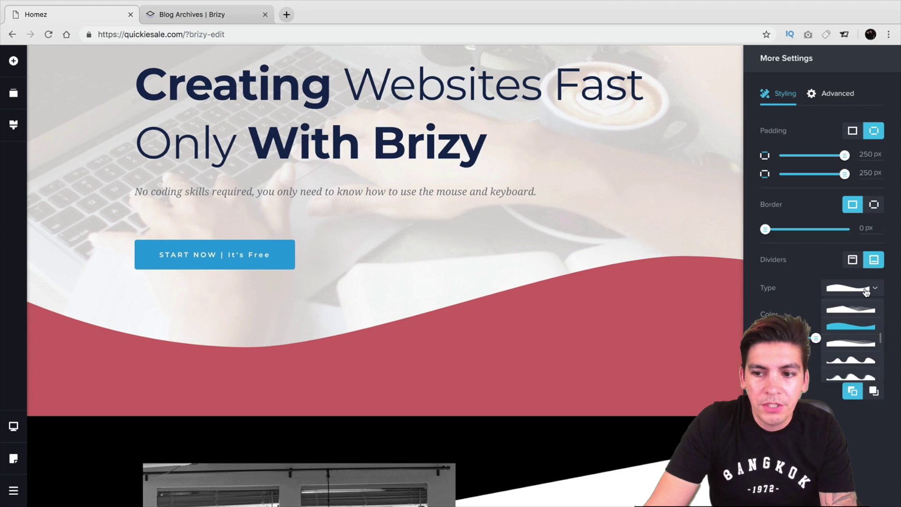
scroll(858, 338, up, 5)
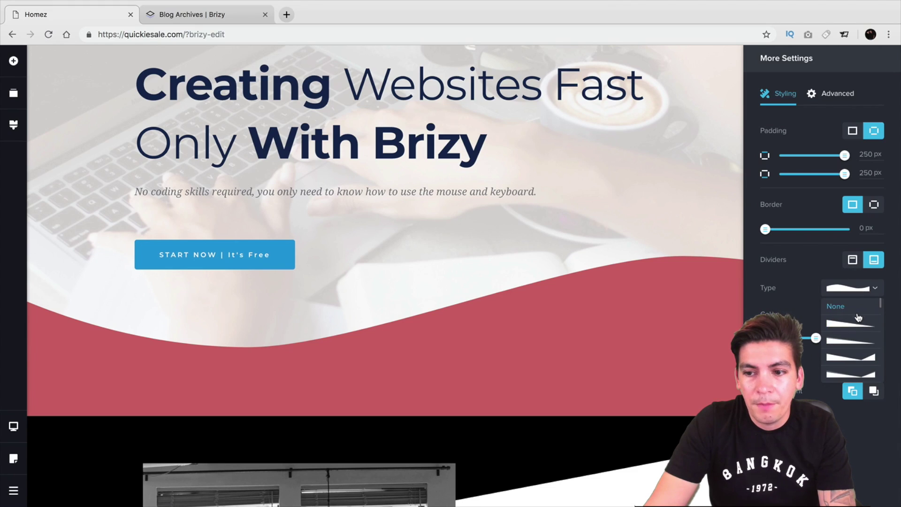
click(857, 339)
click(877, 313)
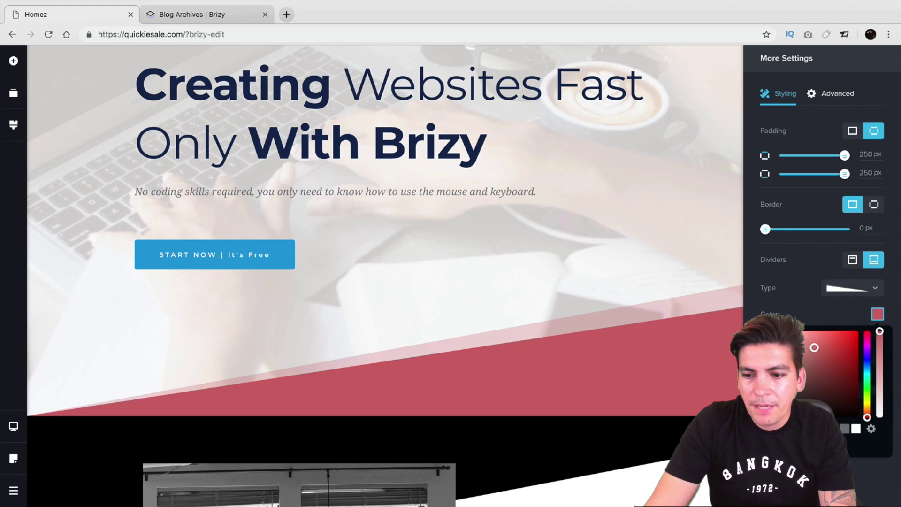
click(834, 428)
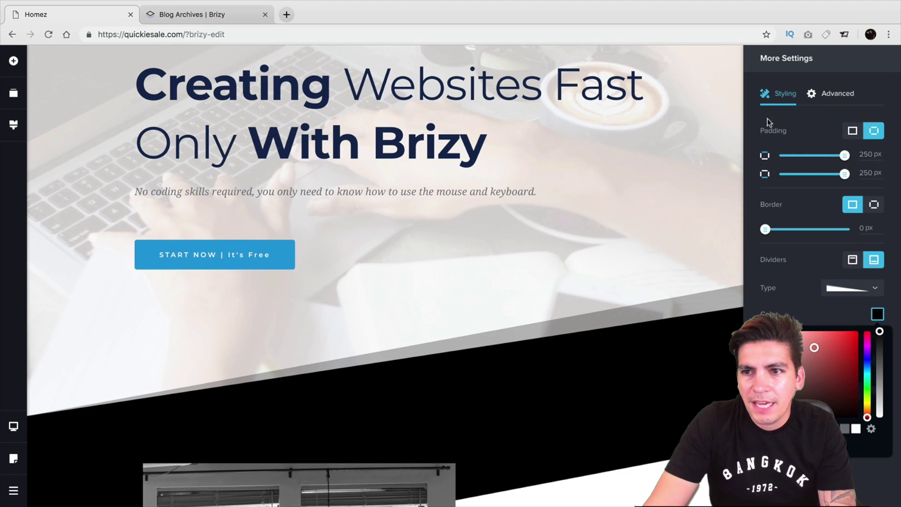
click(696, 116)
Step: Review the spacing settings of the photo beside "Easy with Brizy" and open its colour filter settings
scroll(710, 263, up, 1)
scroll(709, 263, down, 2)
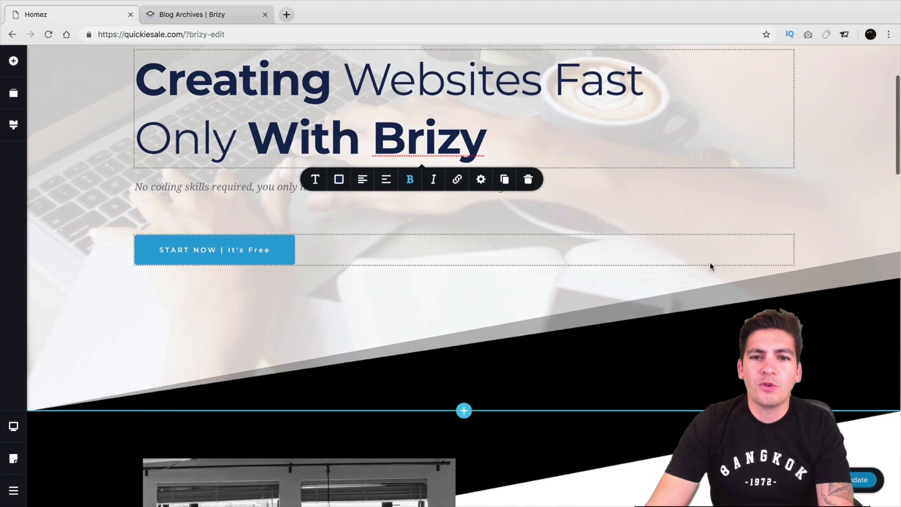
scroll(711, 260, down, 5)
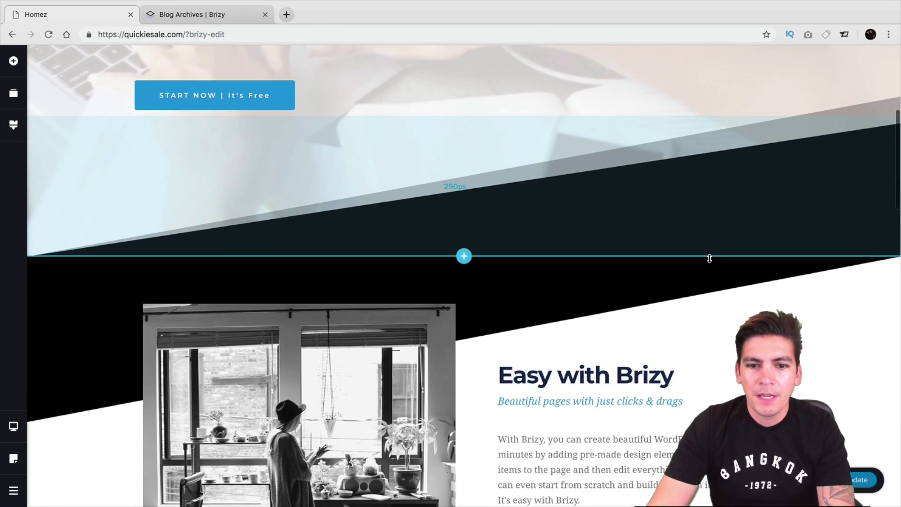
scroll(709, 257, down, 3)
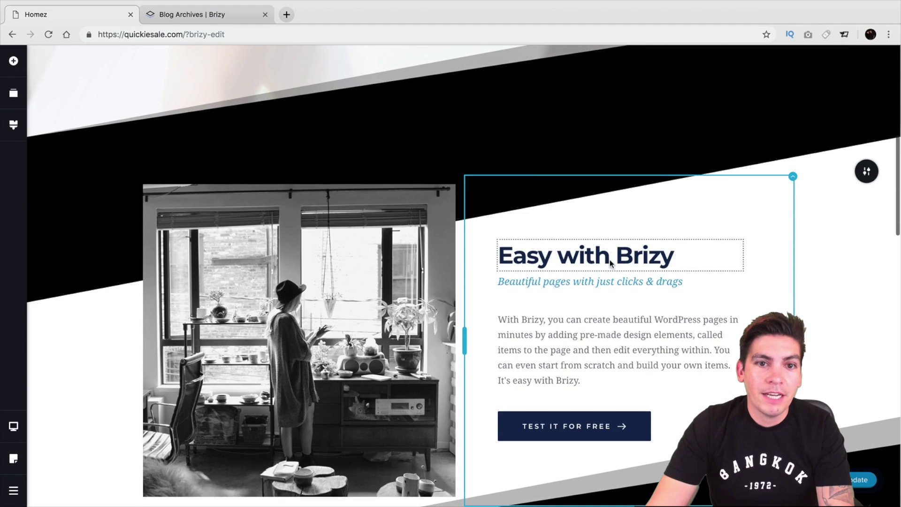
click(303, 271)
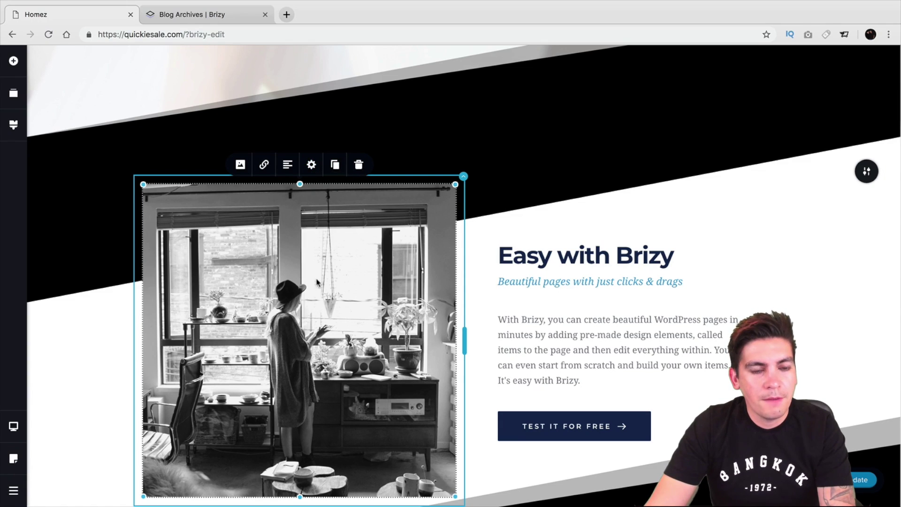
click(312, 165)
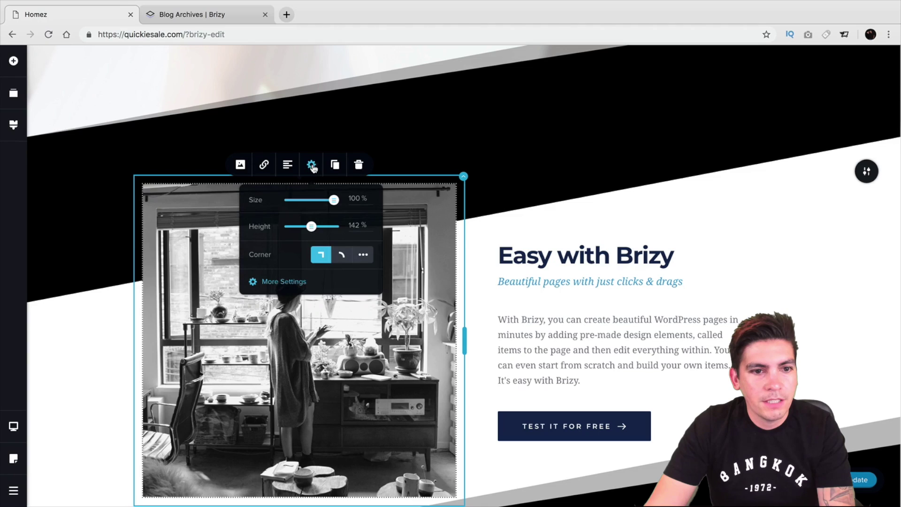
click(277, 282)
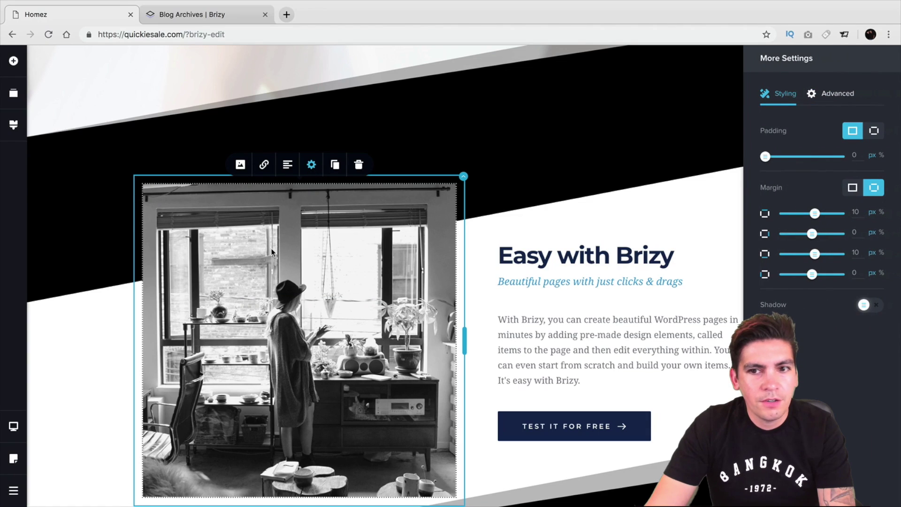
click(239, 165)
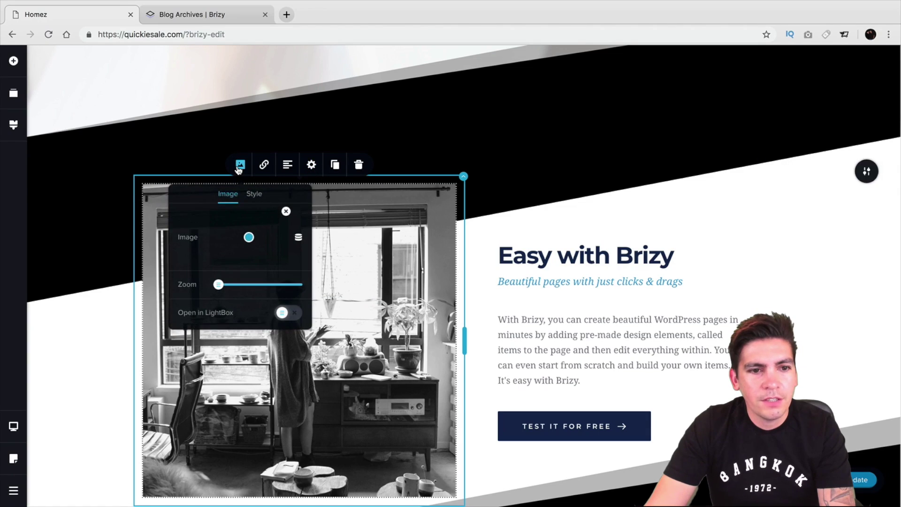
click(253, 195)
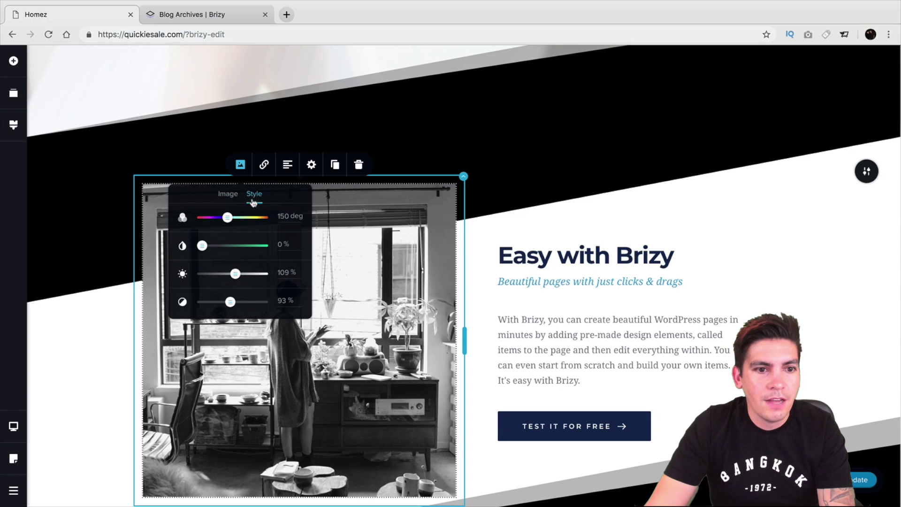
Step: Set the photo's hue to 327 deg and its saturation to 146%
scroll(404, 227, down, 1)
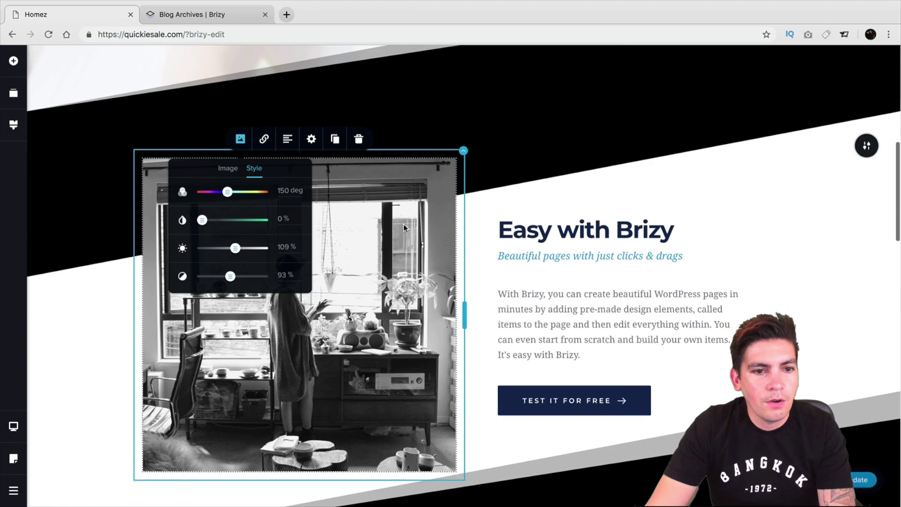
drag(227, 188, 257, 187)
drag(201, 215, 245, 216)
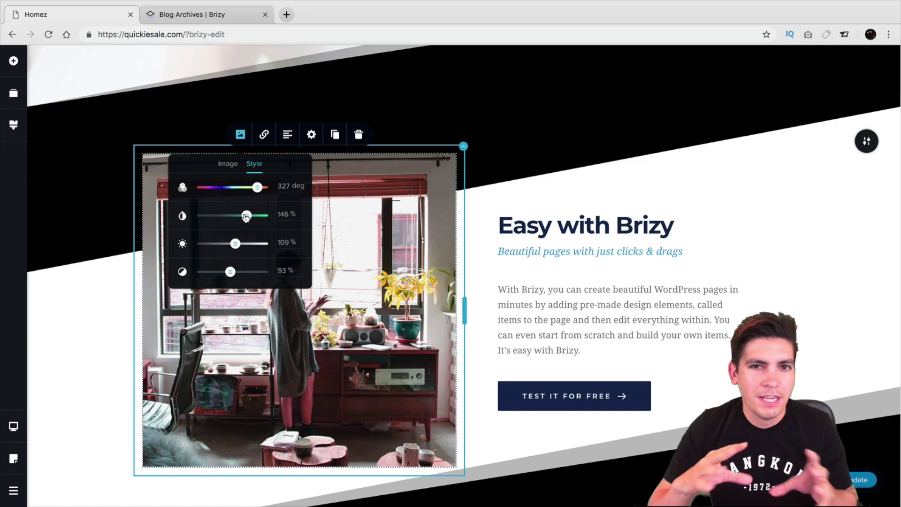
Step: Turn the photo black and white with hue 164 deg, saturation 0%, brightness 96% and contrast 78%
drag(259, 190, 222, 194)
mouse_move(235, 242)
mouse_down()
mouse_move(227, 243)
mouse_move(244, 243)
mouse_up()
mouse_move(231, 276)
mouse_down()
mouse_move(217, 273)
mouse_move(226, 272)
mouse_up()
drag(248, 245, 232, 188)
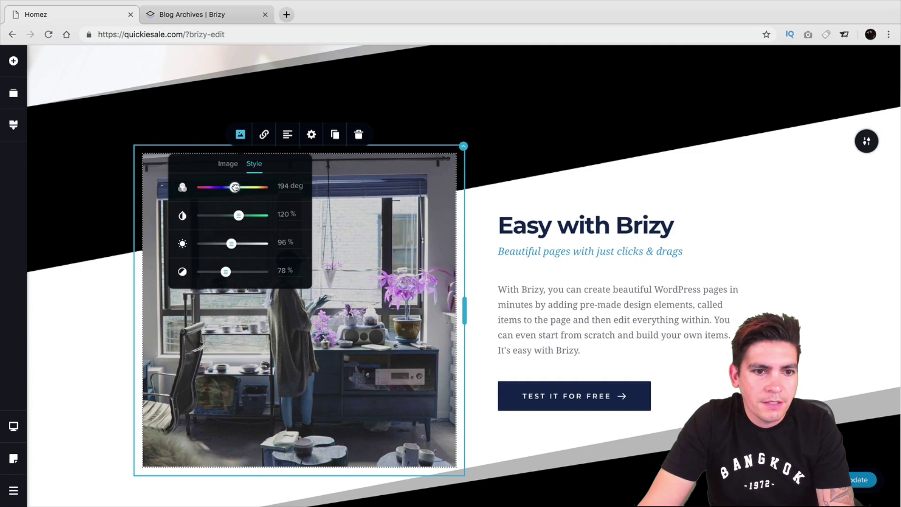
drag(238, 215, 201, 215)
scroll(361, 297, down, 1)
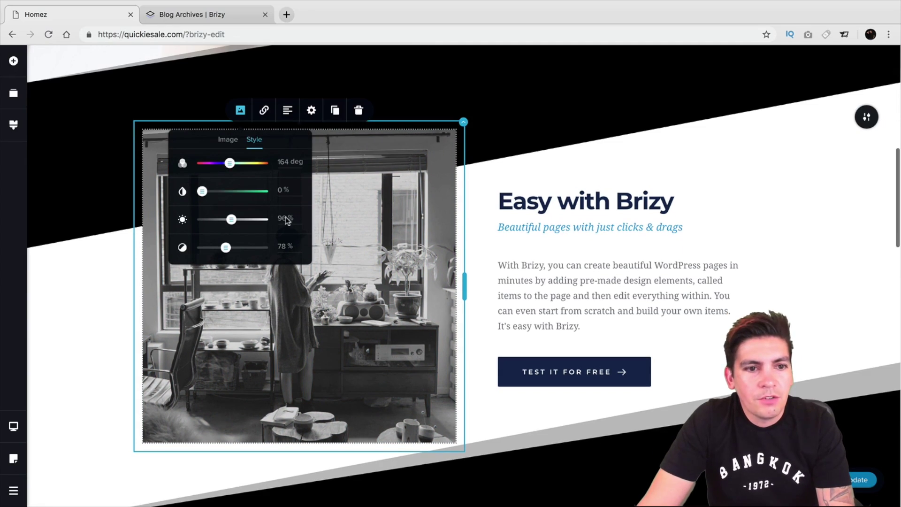
click(95, 309)
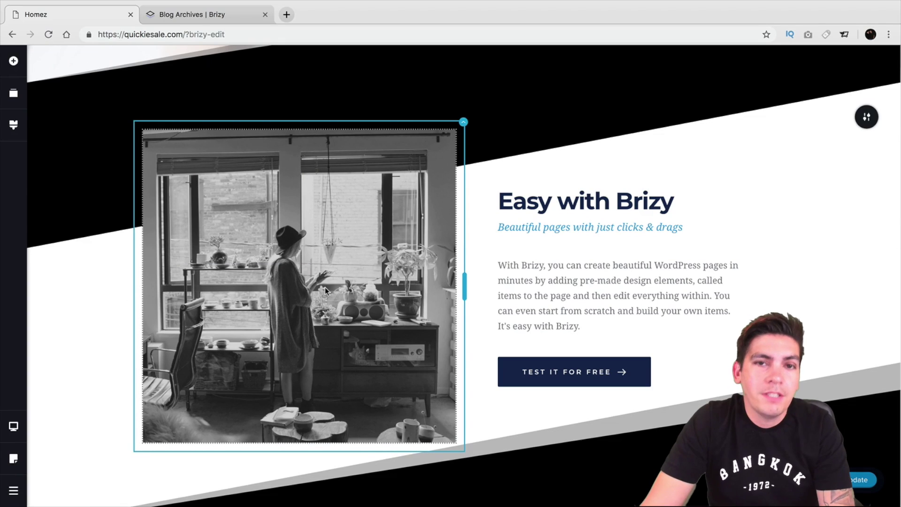
Step: Recolour the play button of the video below the services section to the muted pink #895667
scroll(328, 288, down, 10)
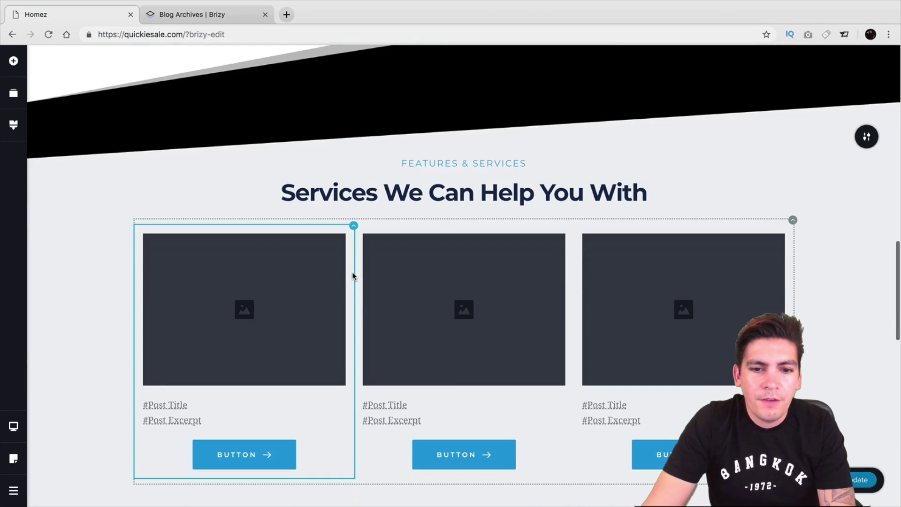
scroll(352, 275, down, 10)
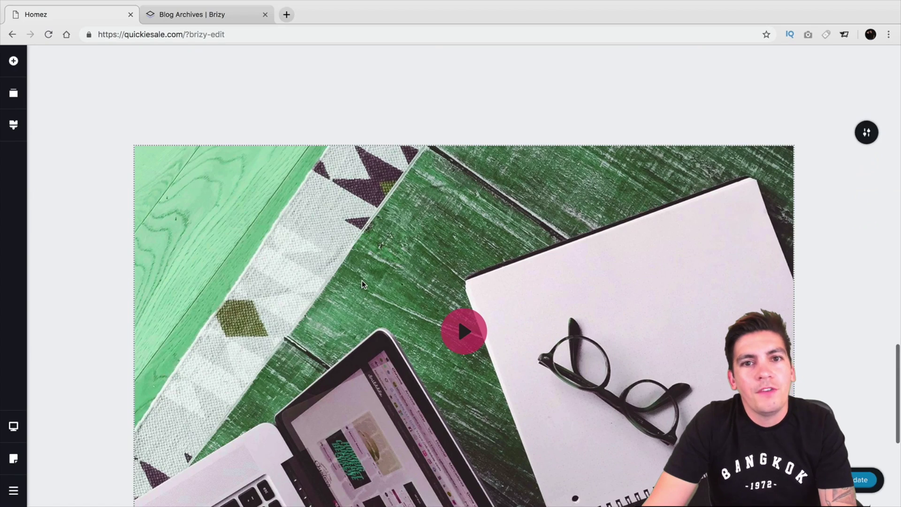
scroll(363, 277, down, 1)
click(498, 199)
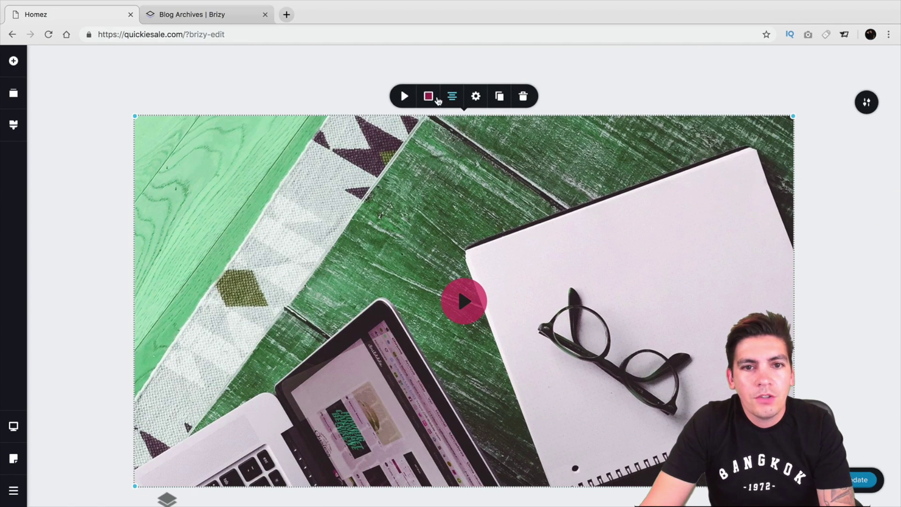
click(428, 98)
mouse_move(426, 159)
mouse_down()
mouse_move(408, 180)
mouse_move(404, 163)
mouse_up()
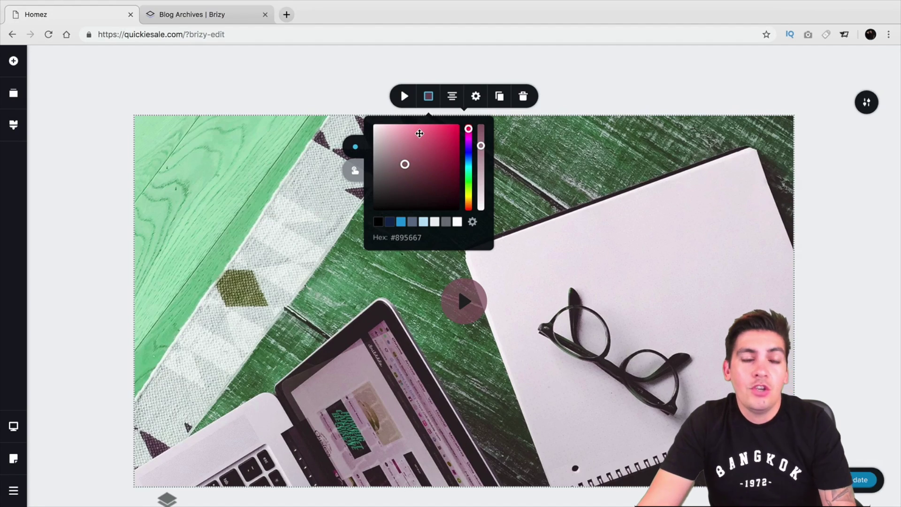
click(452, 97)
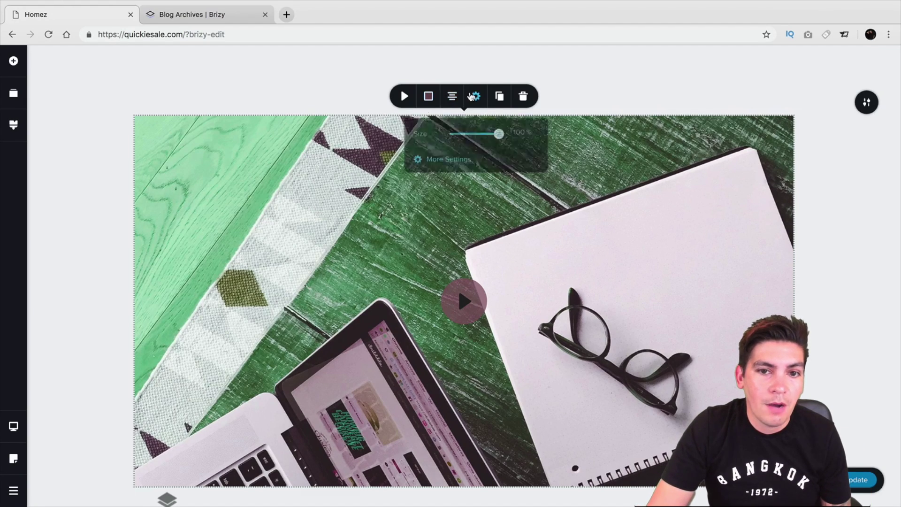
Step: Zoom in the video's cover image to about a third of the range and enlarge its play button to mid-range
click(405, 96)
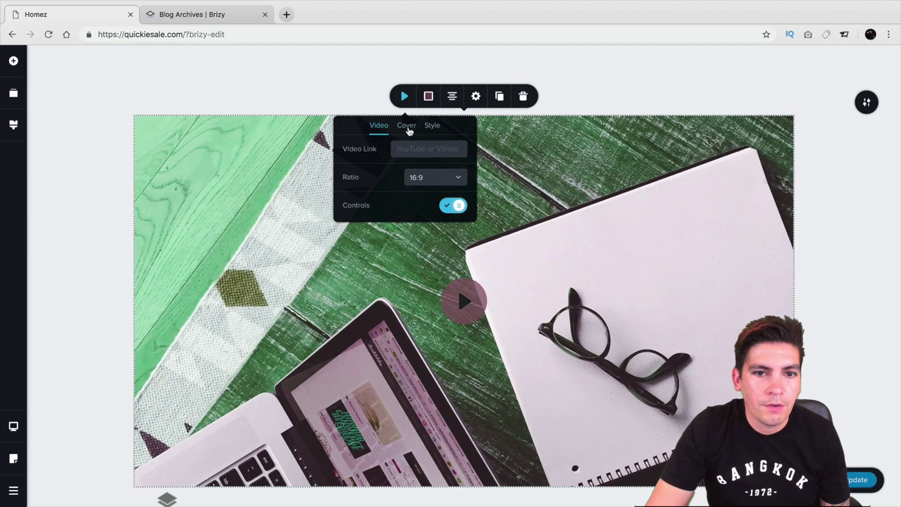
click(407, 127)
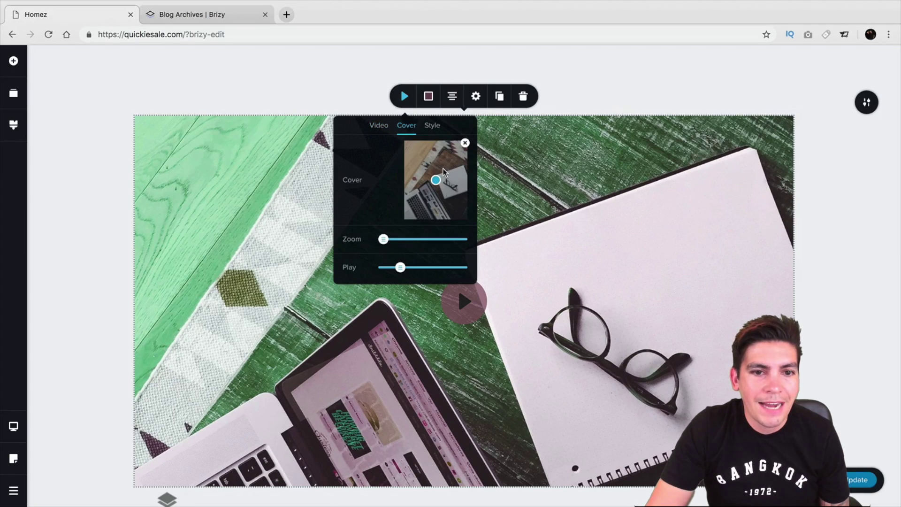
drag(383, 239, 425, 267)
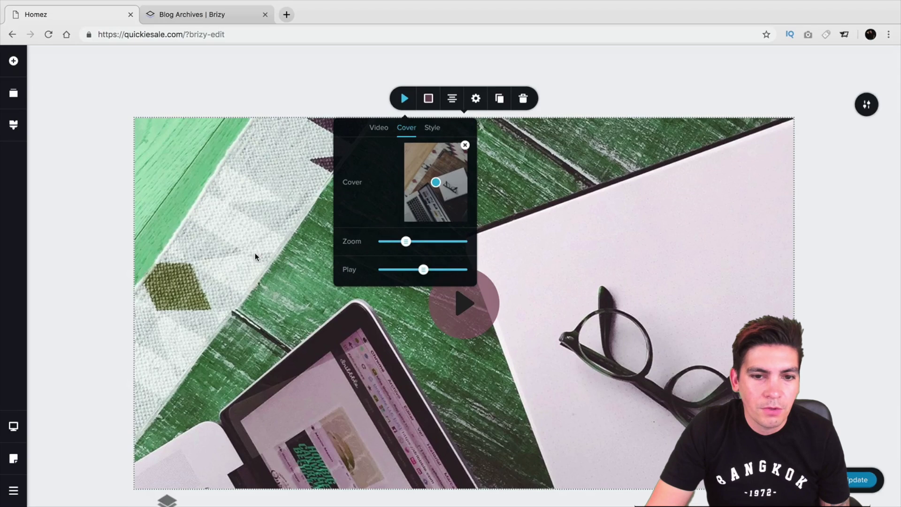
Step: Set the video cover's hue to 230 deg and its saturation to 44%
scroll(300, 239, up, 1)
click(429, 149)
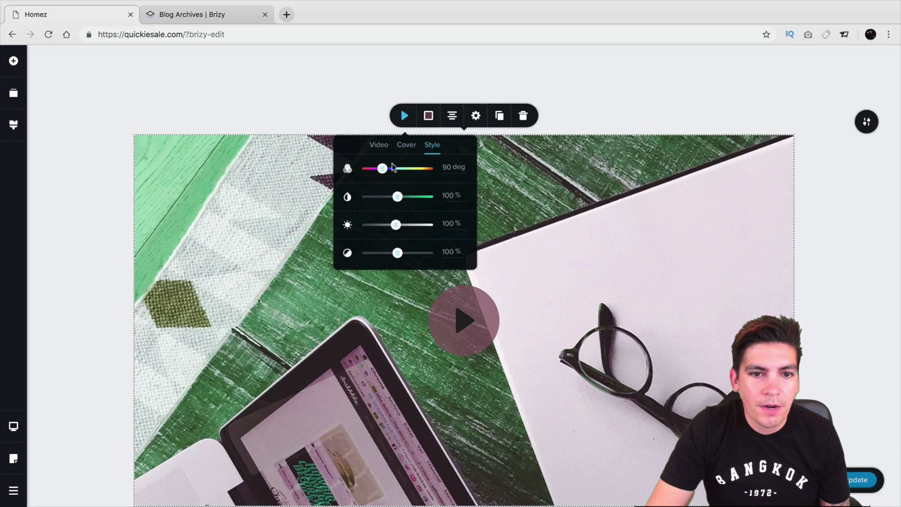
drag(382, 168, 405, 169)
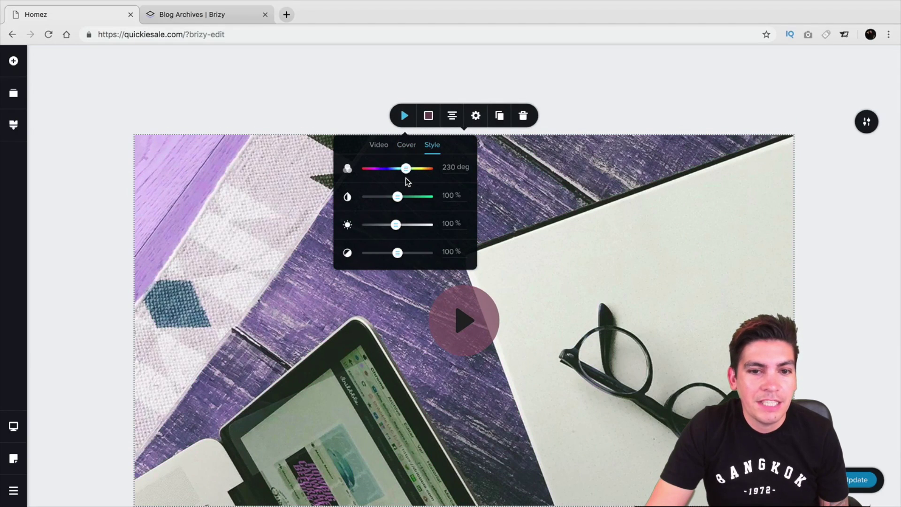
drag(397, 197, 383, 200)
scroll(404, 181, down, 1)
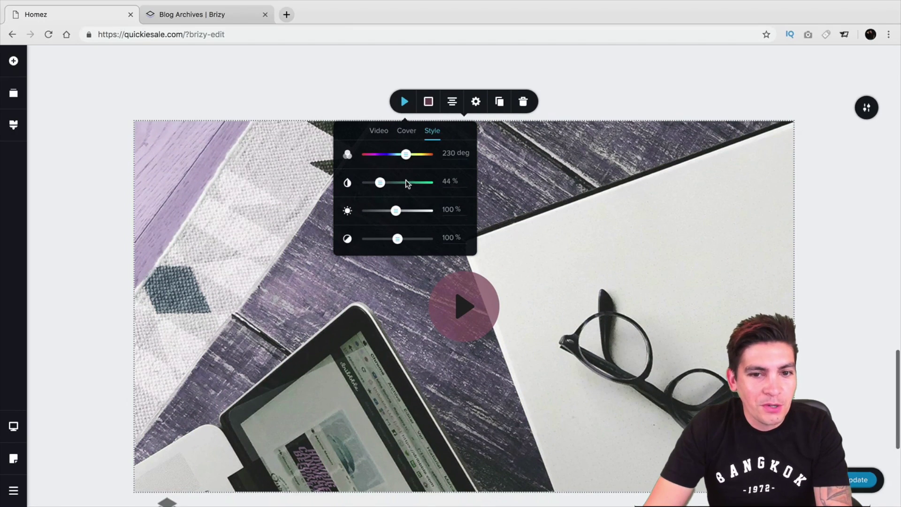
scroll(405, 177, down, 1)
scroll(404, 174, down, 1)
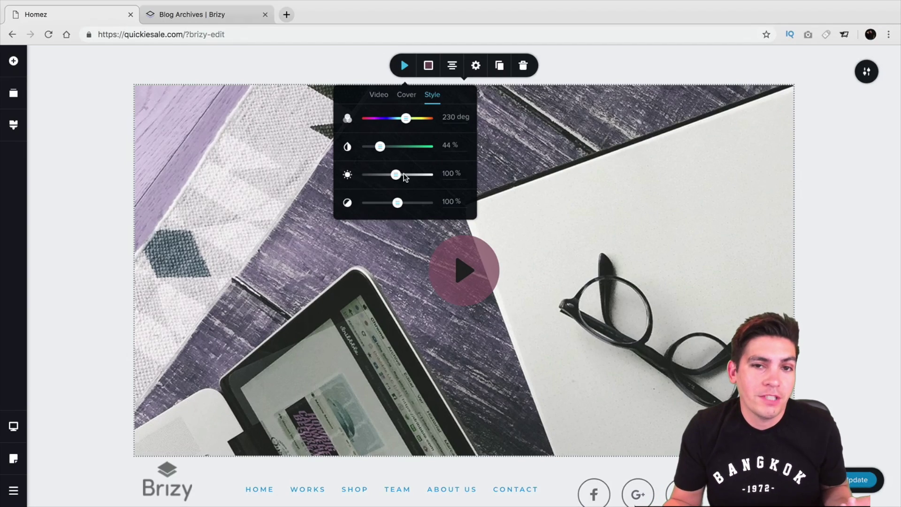
Step: Replace the video cover with the media library photo of hands typing on a laptop and reduce its zoom to near the minimum
click(409, 96)
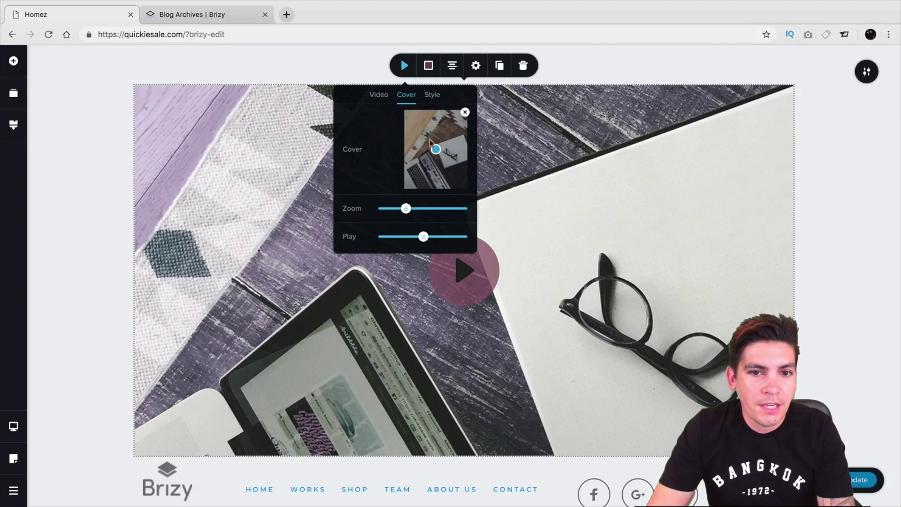
click(465, 111)
click(436, 136)
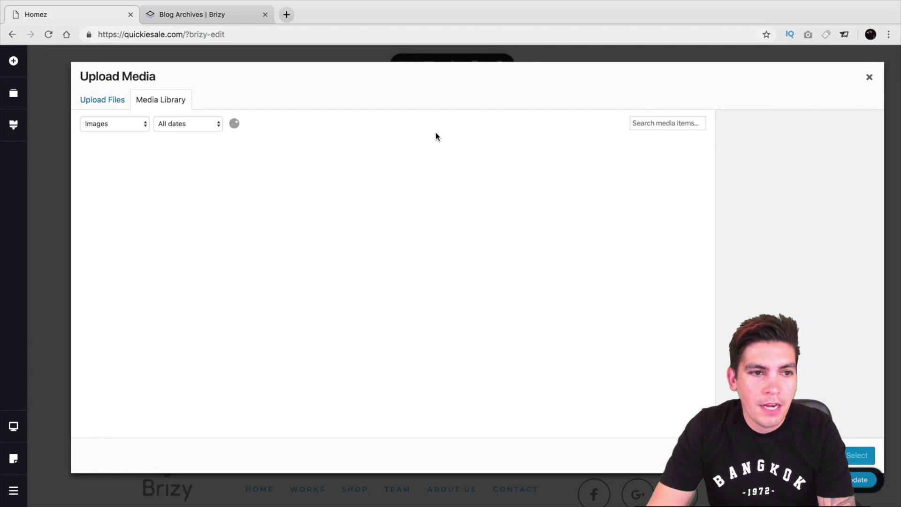
click(873, 454)
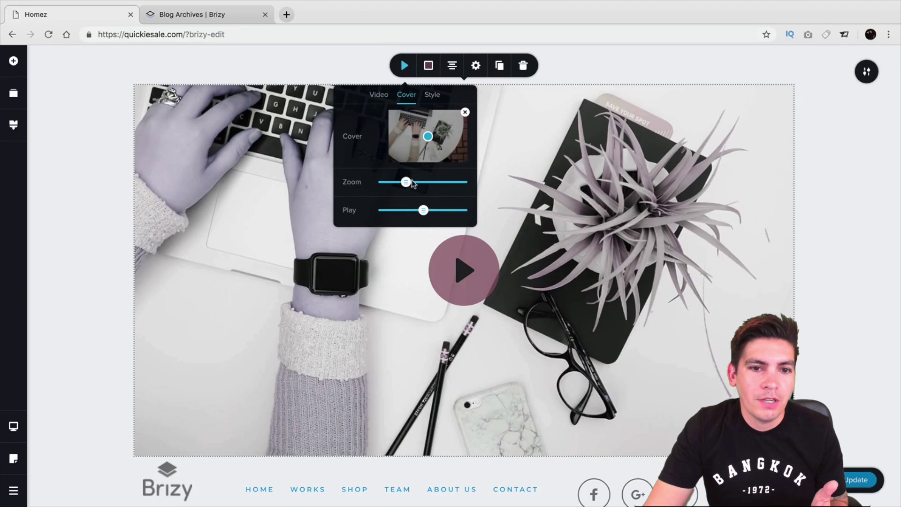
drag(406, 182, 394, 183)
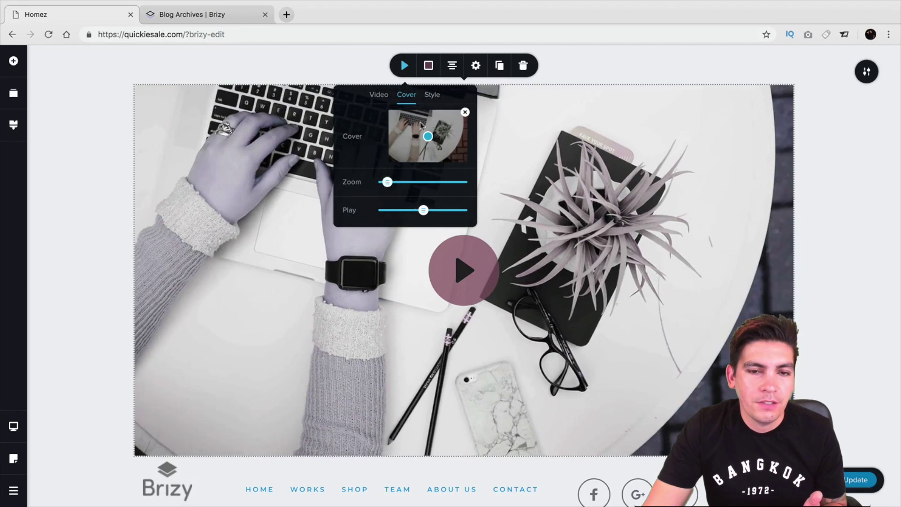
Step: Set the new video cover's hue to 133 deg
click(432, 94)
drag(413, 121, 389, 121)
scroll(403, 159, up, 1)
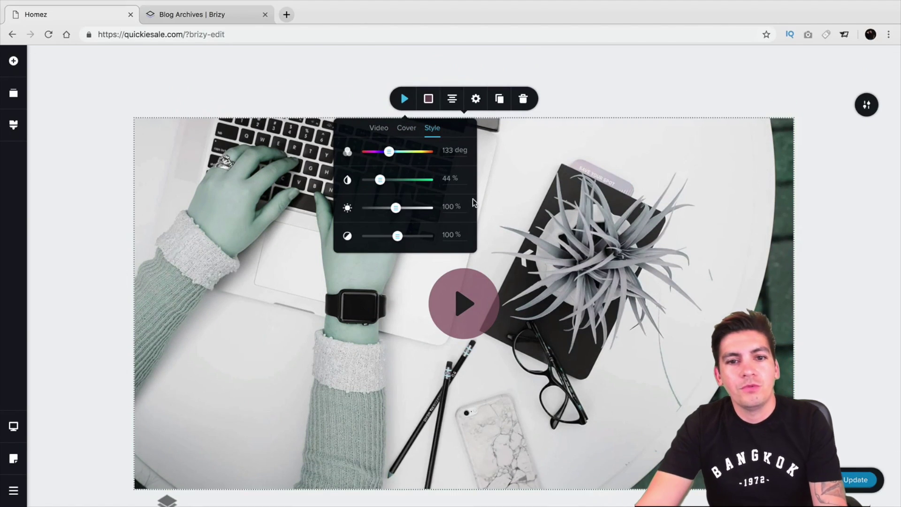
Step: Switch to the Brizy blog and read the start of the article "Brizy Pro Preview Build 0.0.8: Posts Element"
scroll(473, 198, up, 10)
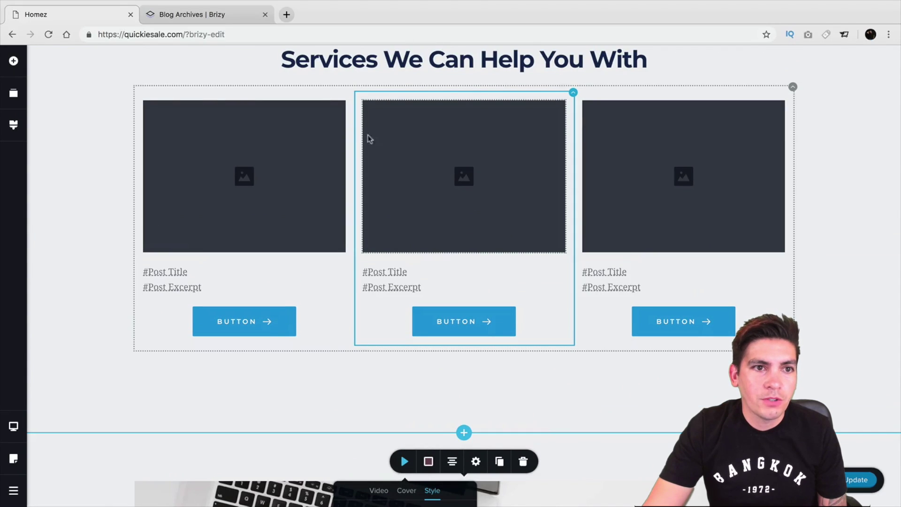
click(230, 15)
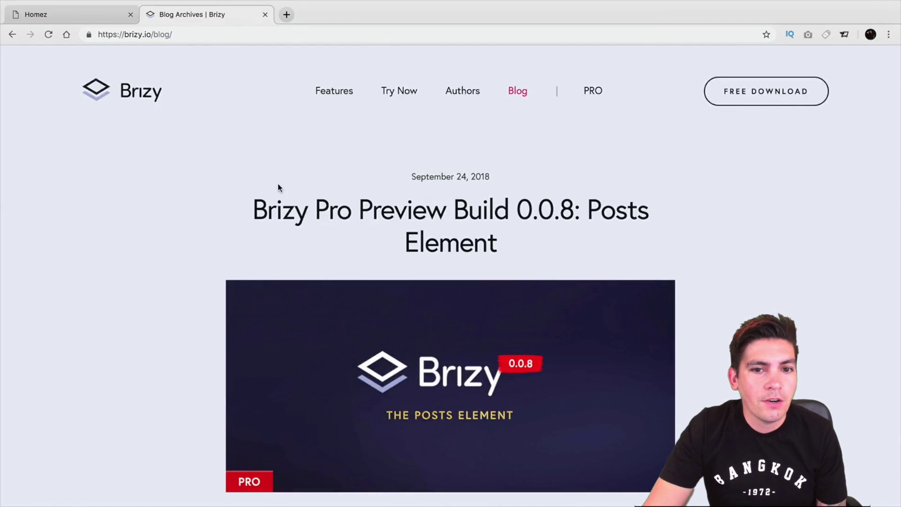
scroll(467, 177, down, 2)
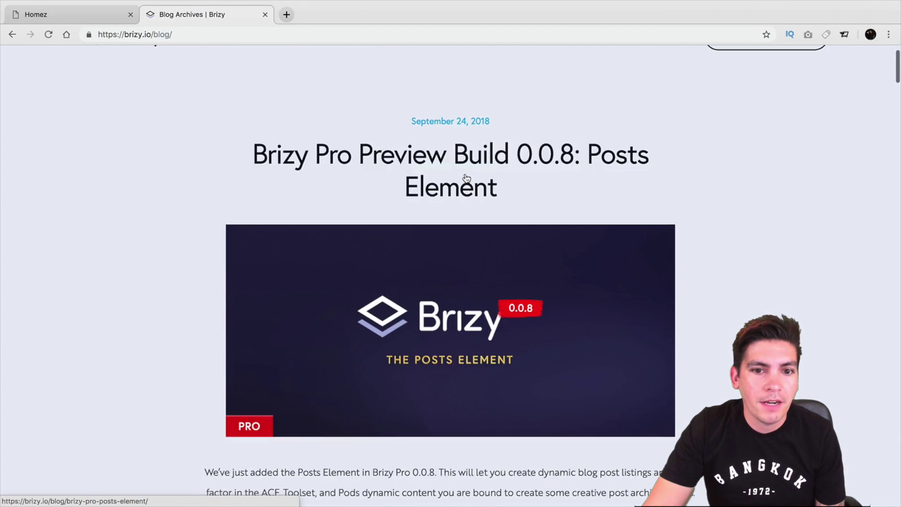
click(584, 164)
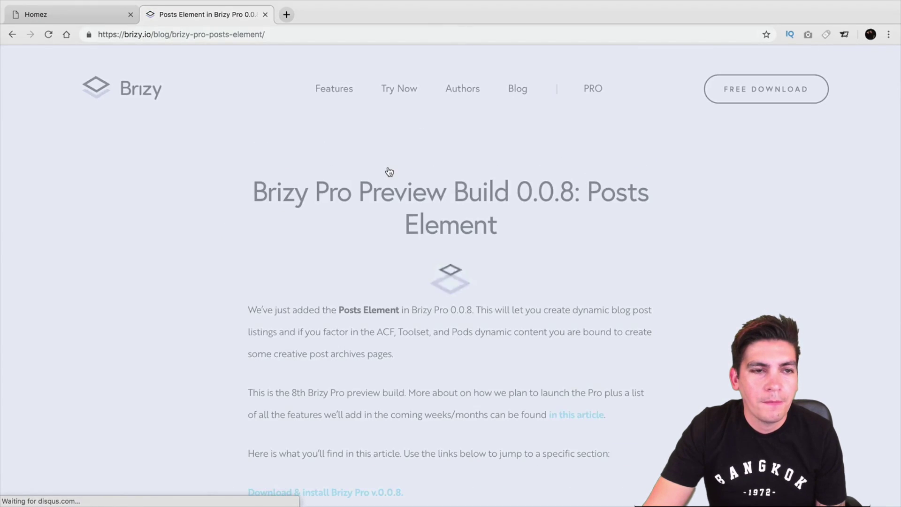
scroll(388, 172, down, 2)
scroll(387, 167, down, 2)
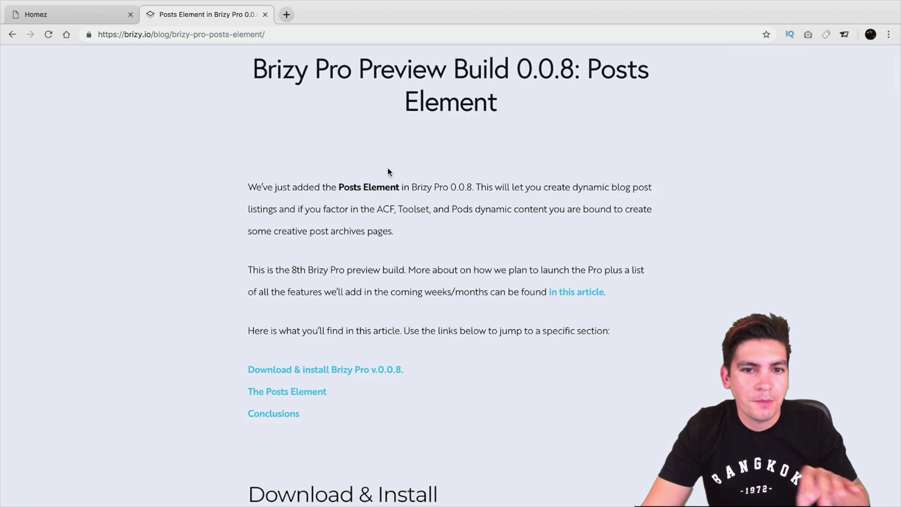
Step: Read the article's install instructions and the steps for adding a posts element, choosing a taxonomy and setting dynamic content
scroll(387, 172, down, 4)
scroll(387, 168, down, 10)
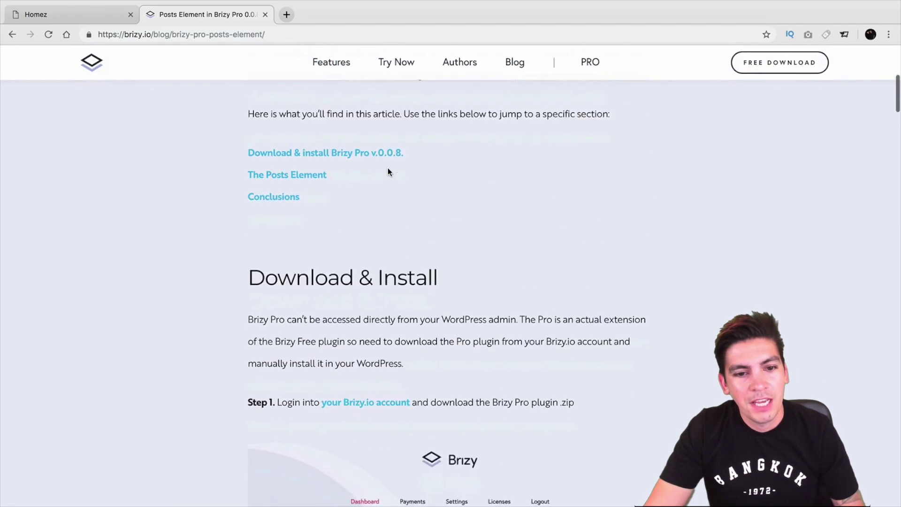
scroll(388, 169, down, 1)
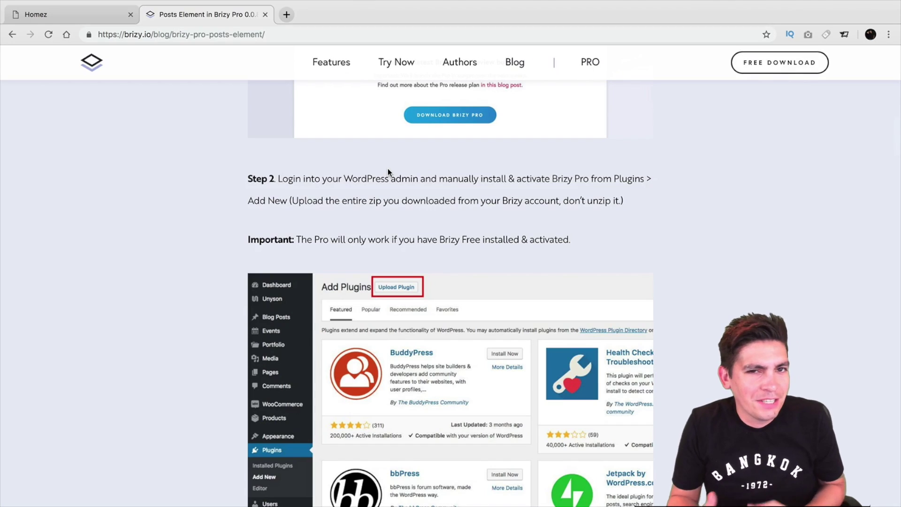
scroll(388, 168, down, 3)
scroll(390, 174, down, 6)
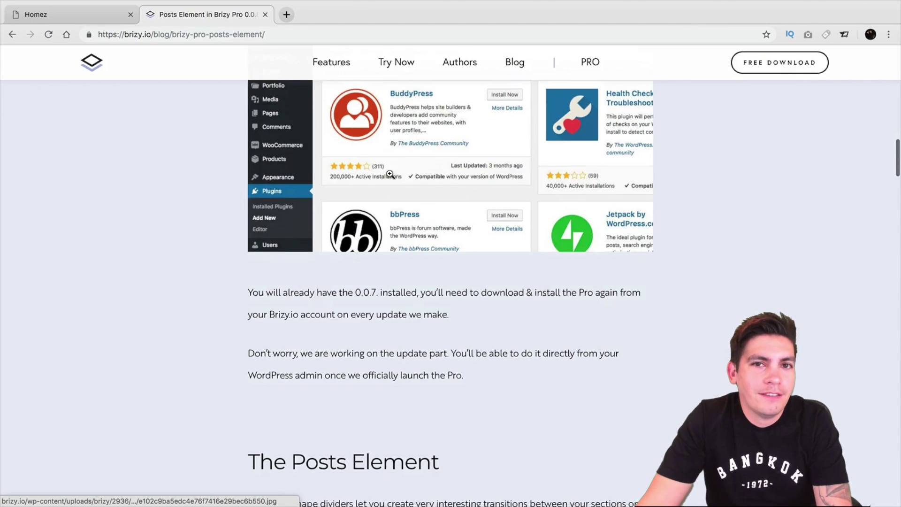
scroll(388, 177, down, 5)
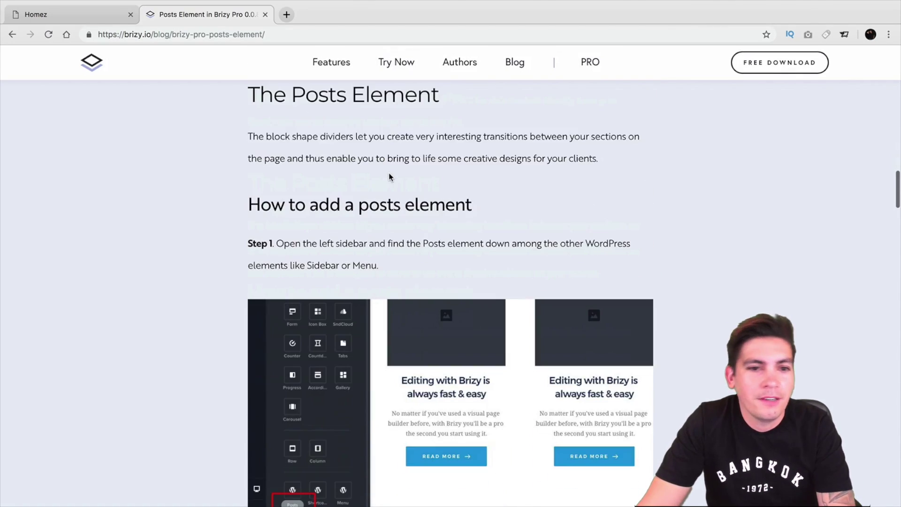
scroll(389, 176, down, 5)
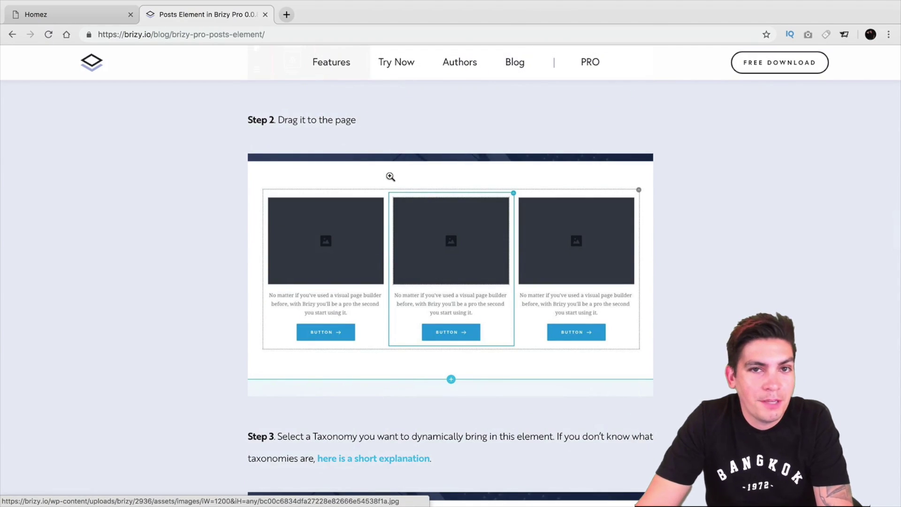
scroll(390, 176, down, 1)
scroll(389, 175, down, 1)
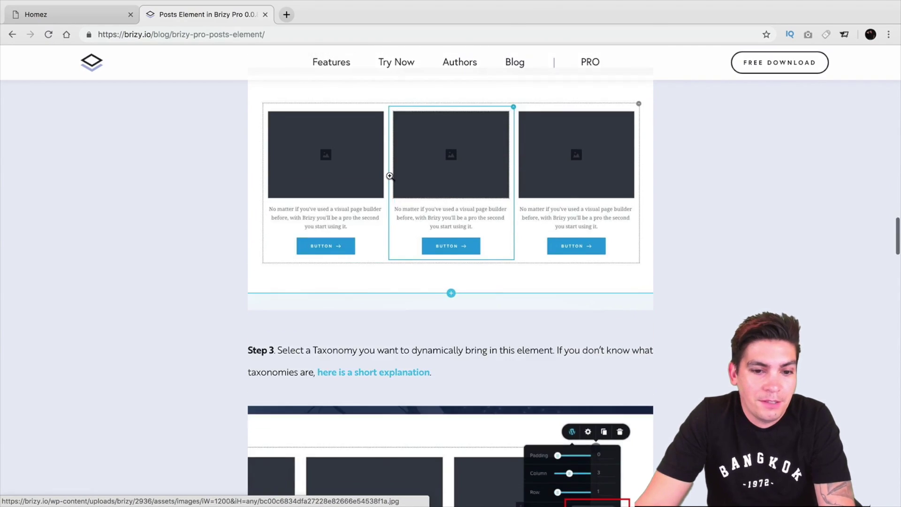
scroll(390, 175, down, 7)
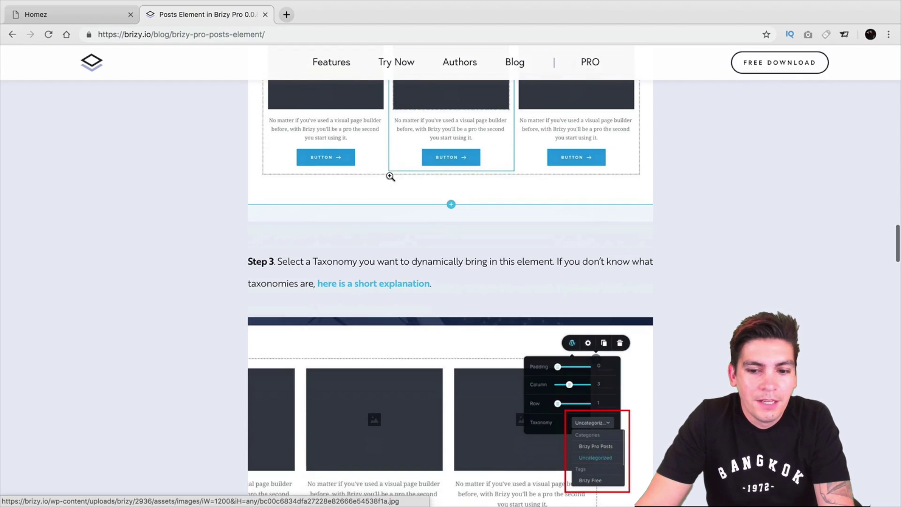
scroll(389, 175, down, 2)
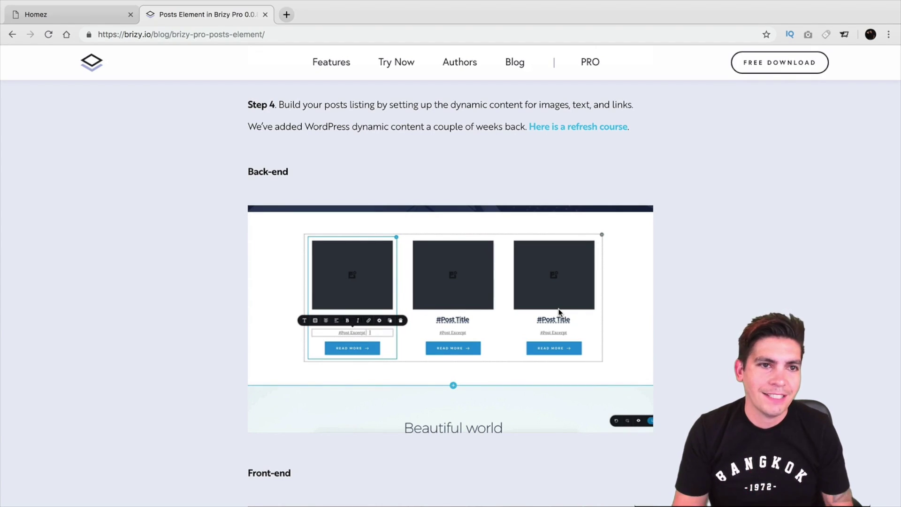
Step: Switch back to the Homez page editor and delete the existing posts element below the "Services We Can Help You With" heading
click(98, 15)
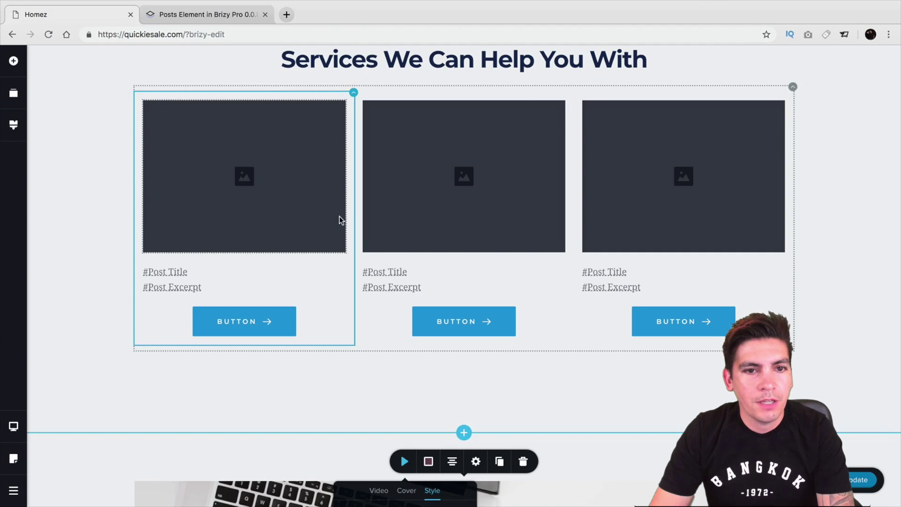
scroll(339, 215, up, 5)
scroll(754, 306, down, 1)
click(793, 251)
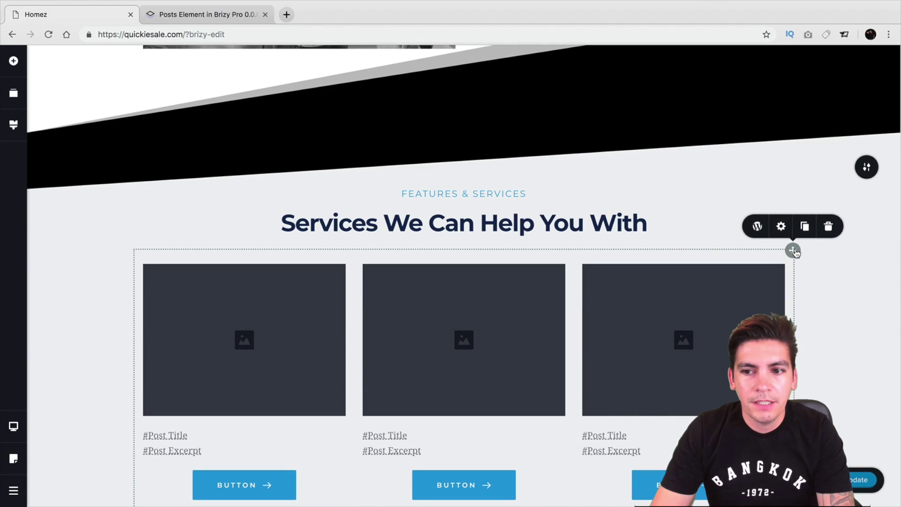
click(826, 227)
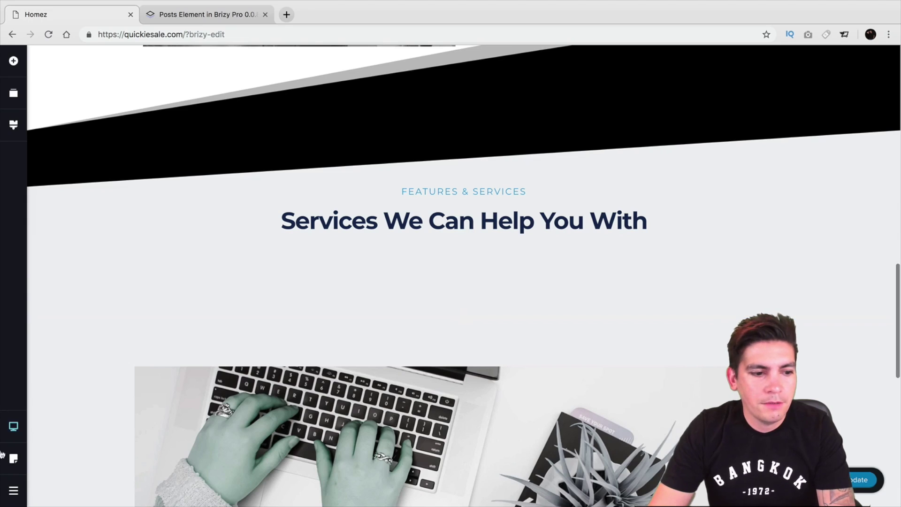
Step: Add a new Posts element directly below the "Services We Can Help You With" heading
click(14, 60)
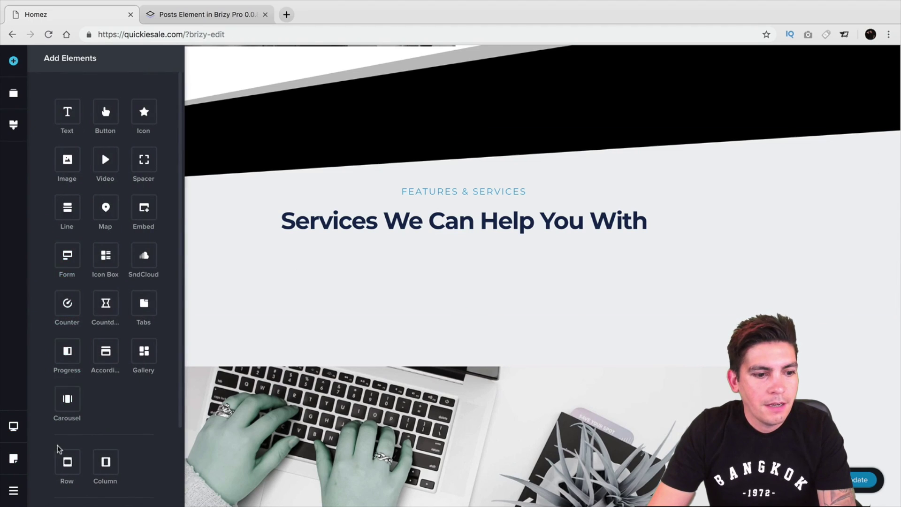
scroll(57, 448, down, 3)
drag(67, 475, 388, 275)
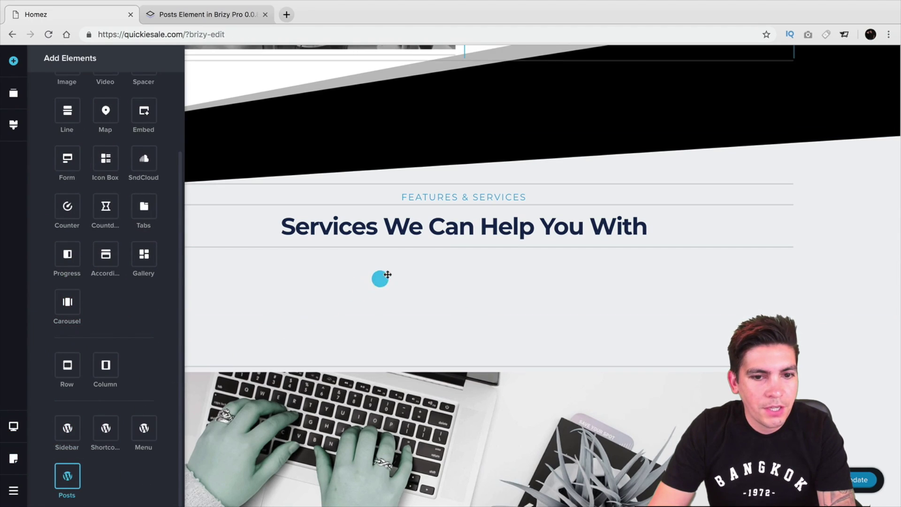
drag(428, 249, 430, 246)
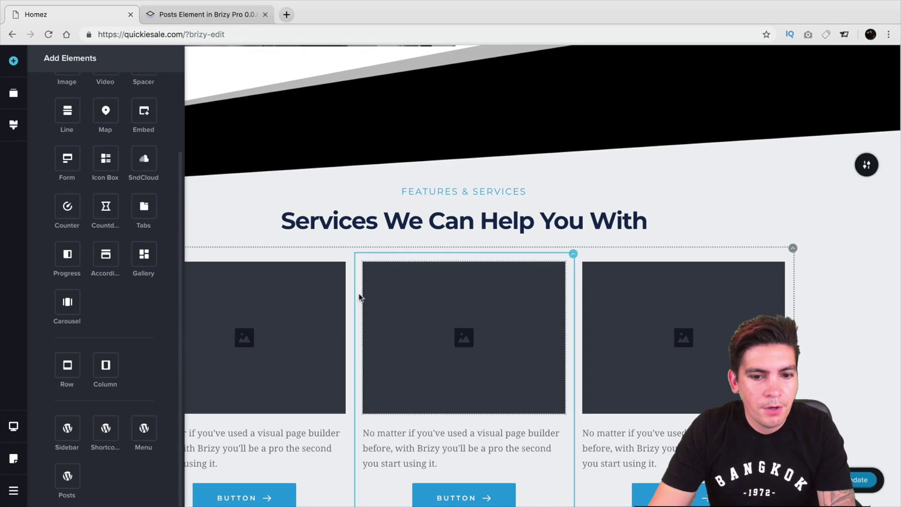
scroll(309, 278, down, 4)
click(221, 74)
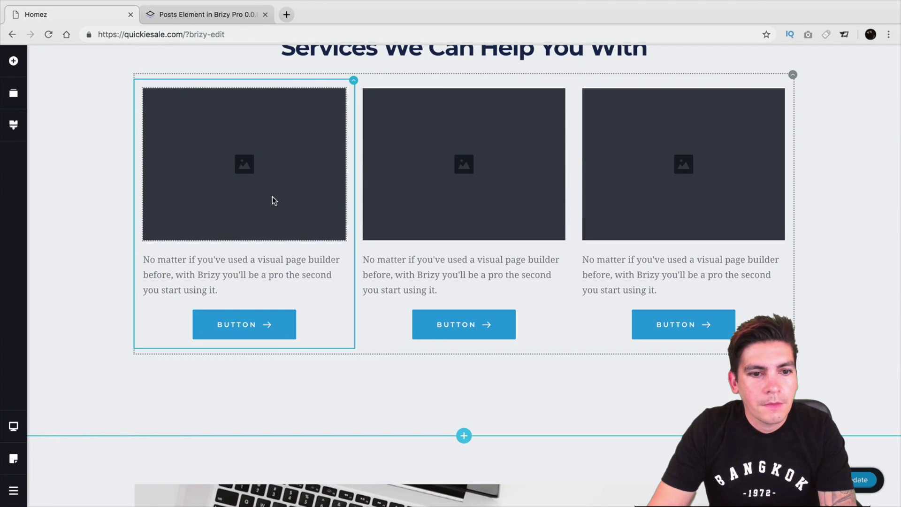
Step: Replace the placeholder paragraph in the first post card with the dynamic Post Title field
click(272, 263)
triple_click(272, 263)
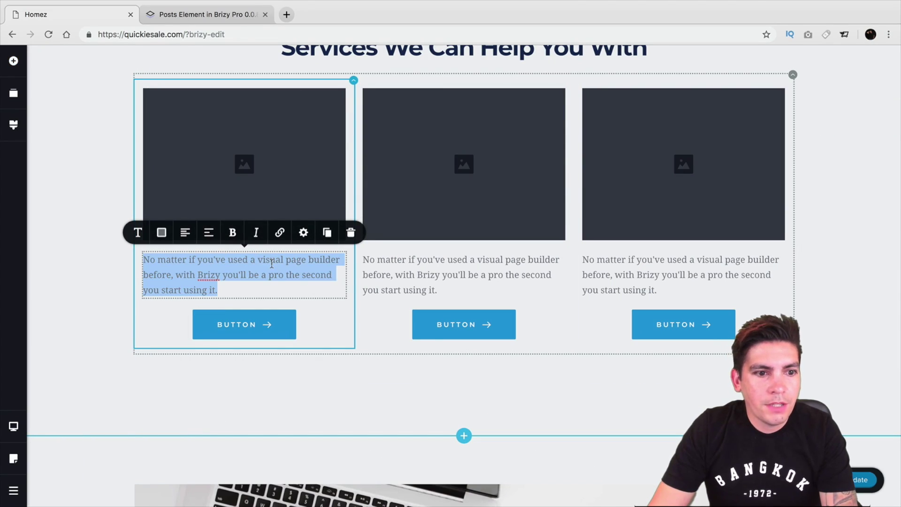
text(#)
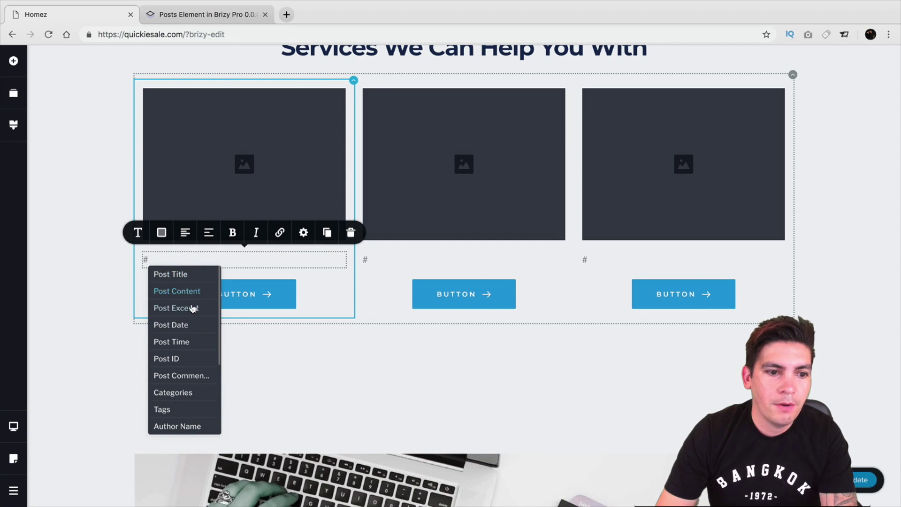
click(191, 274)
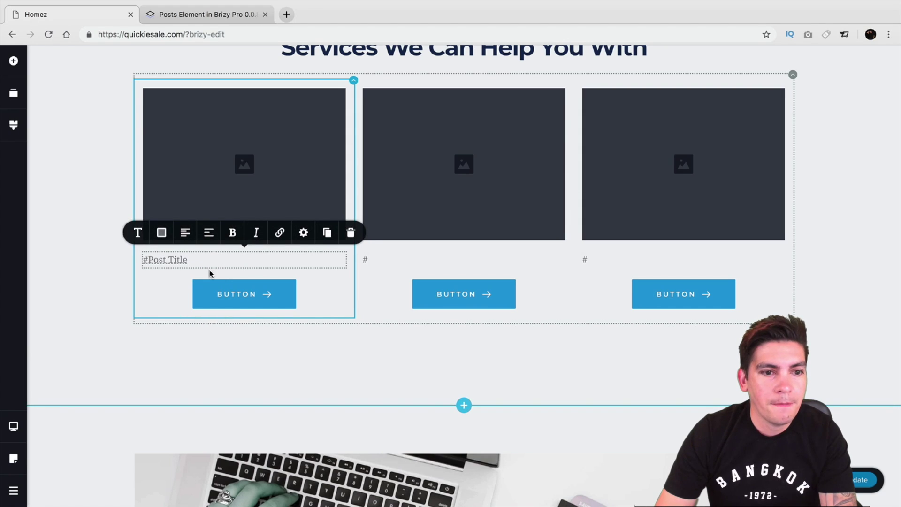
scroll(244, 195, up, 1)
click(243, 195)
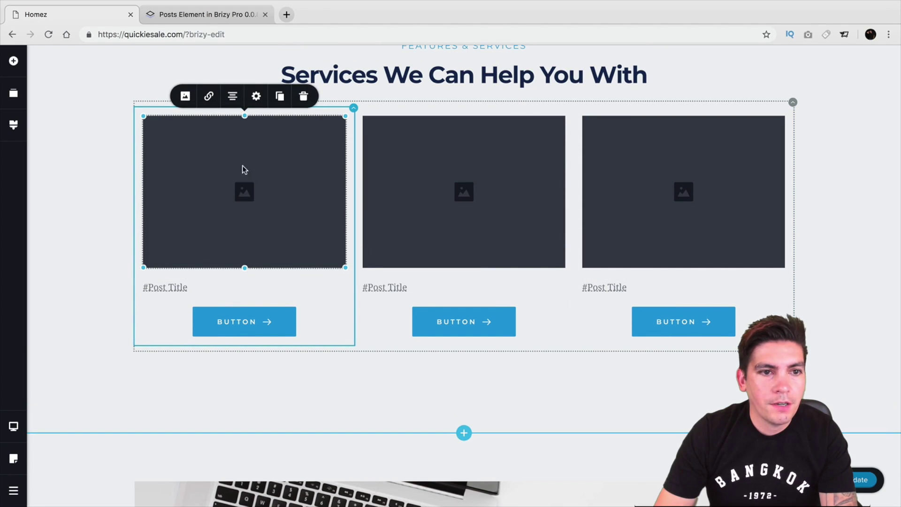
click(186, 96)
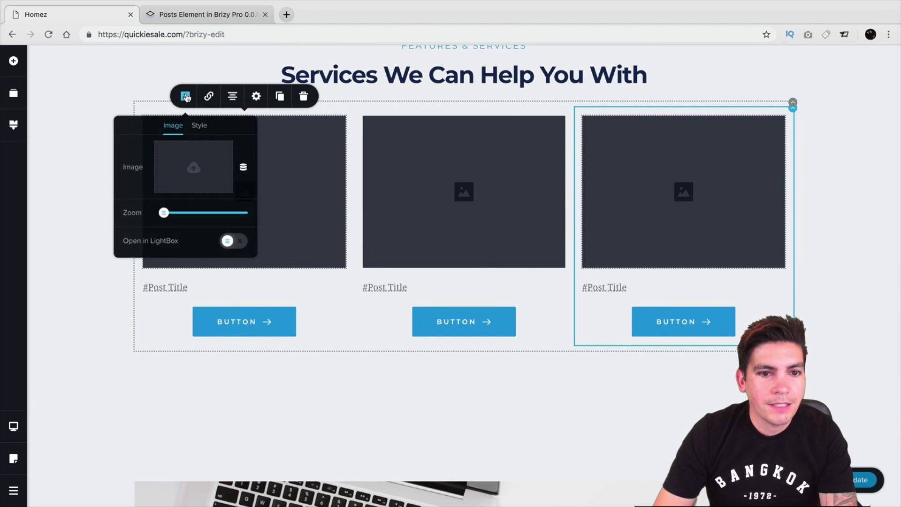
click(199, 169)
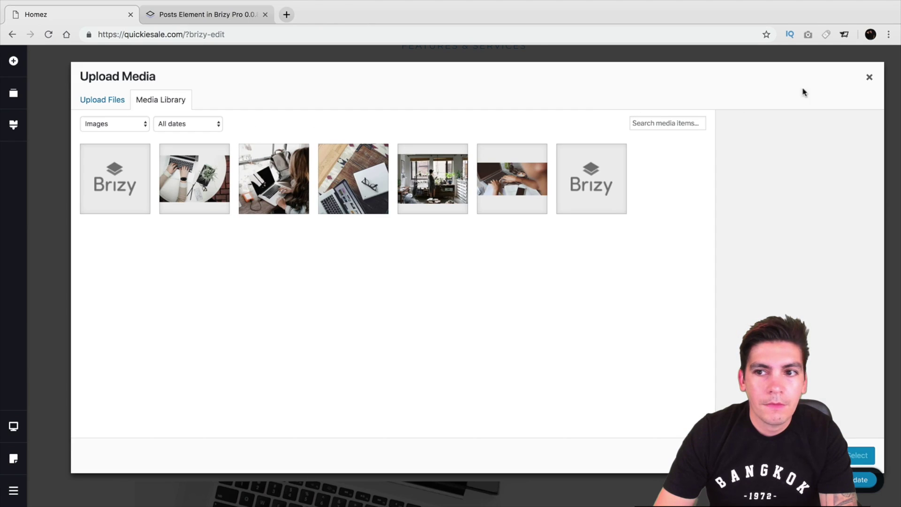
click(870, 79)
Step: Set the first post card's image to the dynamic Featured Image
click(249, 190)
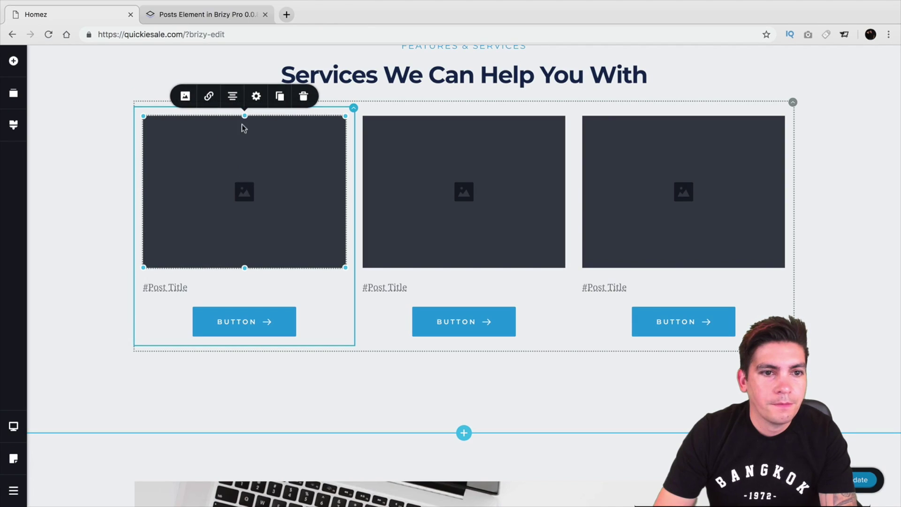
click(186, 97)
click(243, 167)
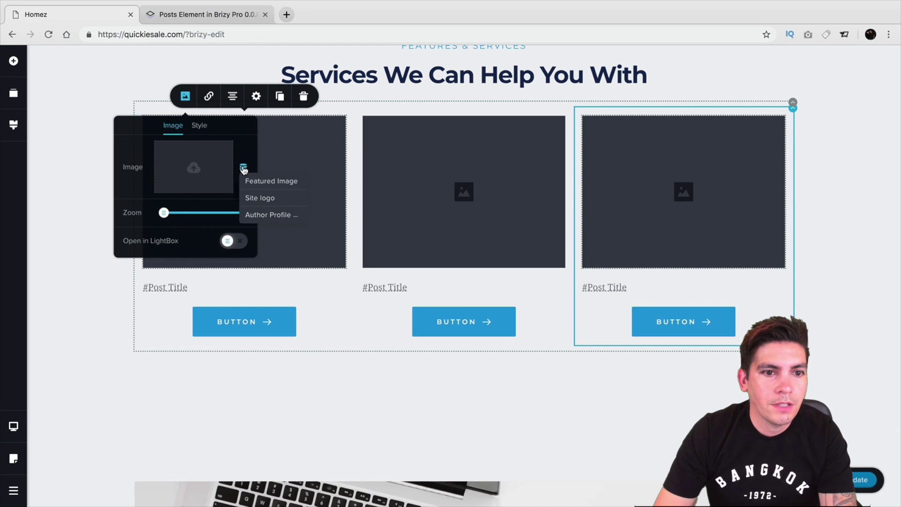
click(257, 183)
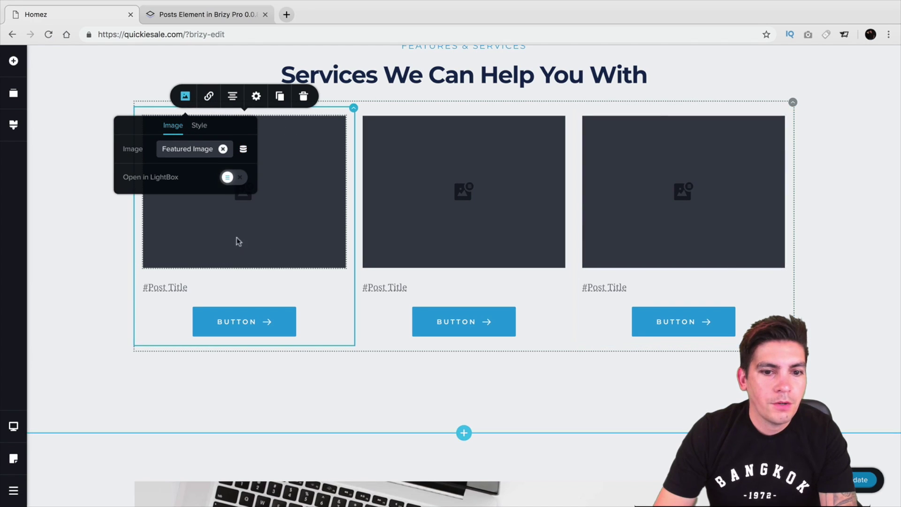
Step: Add the dynamic Post Excerpt field on a new line beneath the Post Title in the first card
click(224, 288)
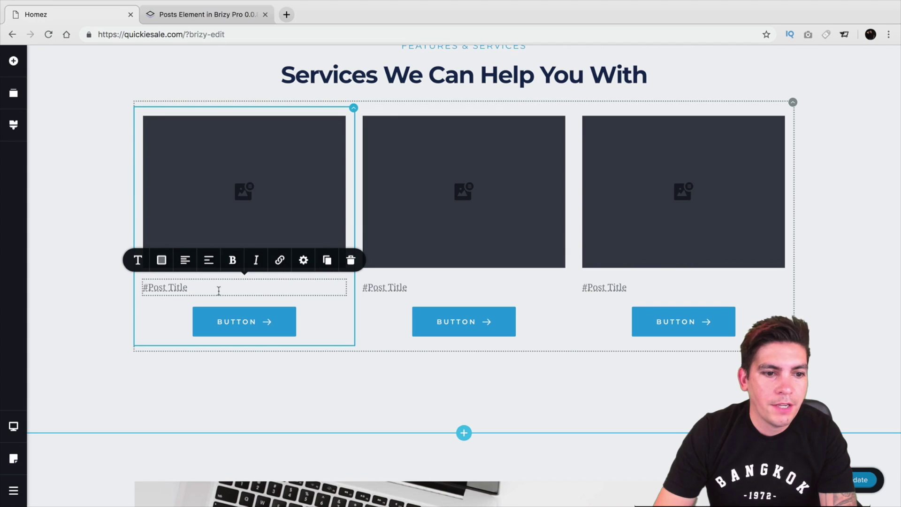
click(193, 288)
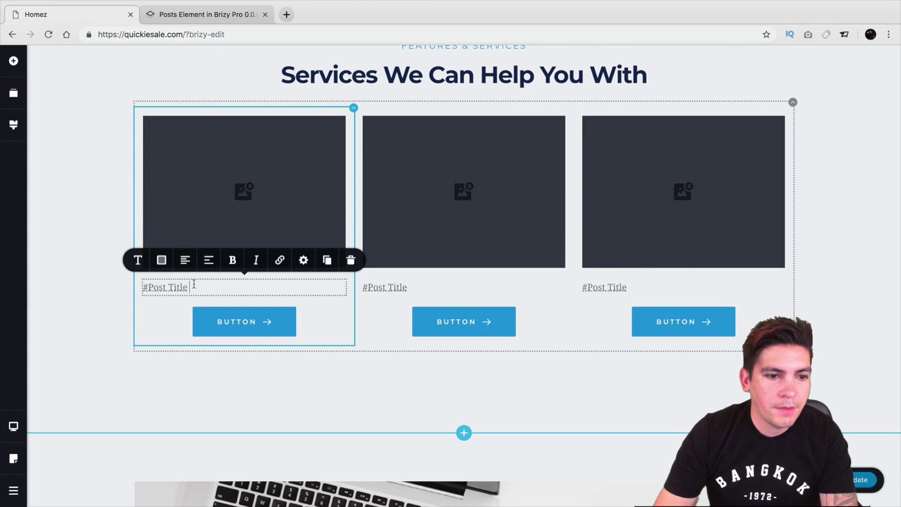
key(Return)
text(#)
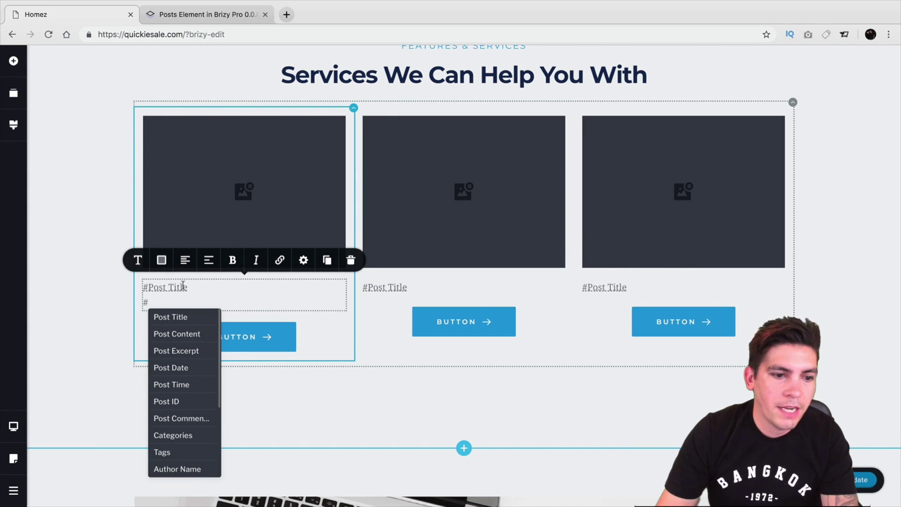
click(183, 351)
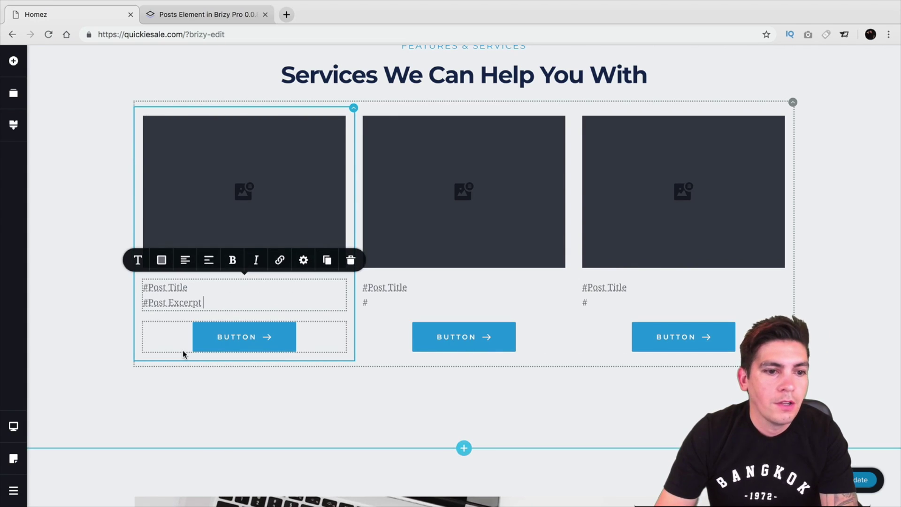
Step: Give the Post Title line a heading typography at size 56 and set its font to Montserrat
triple_click(192, 287)
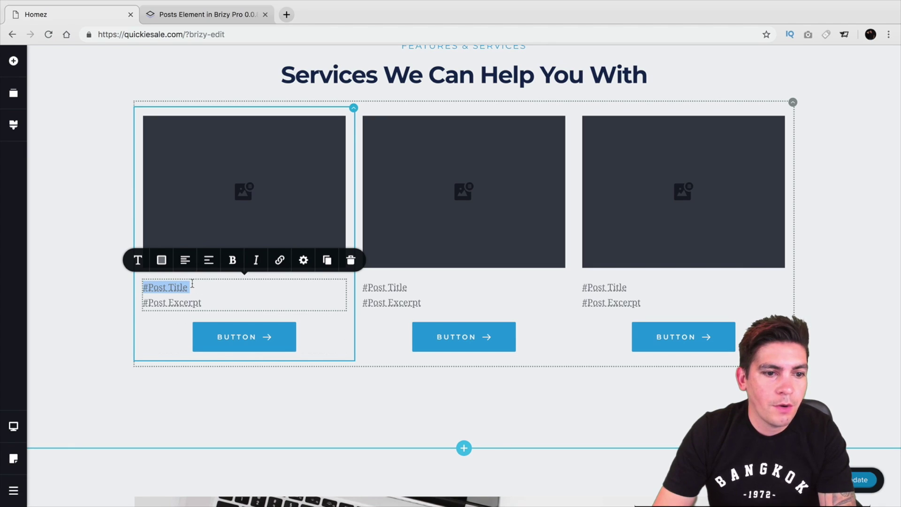
click(138, 261)
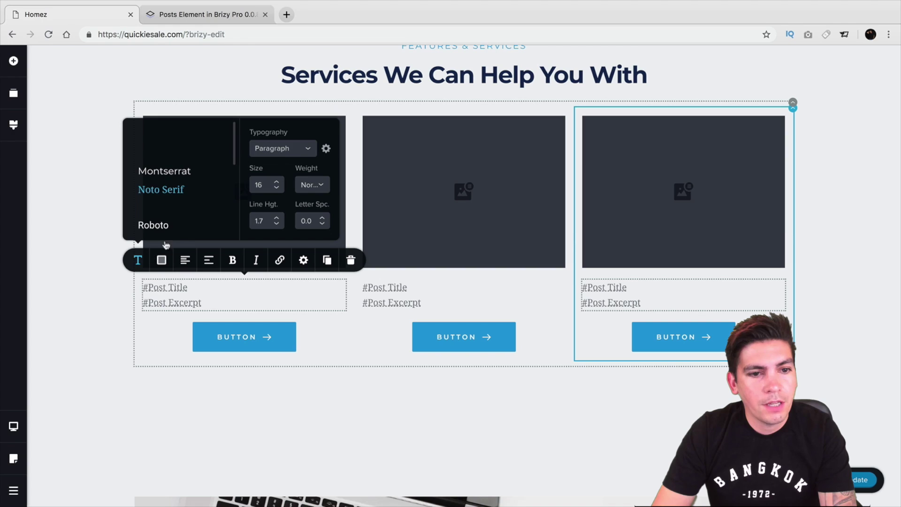
click(267, 151)
scroll(273, 194, down, 3)
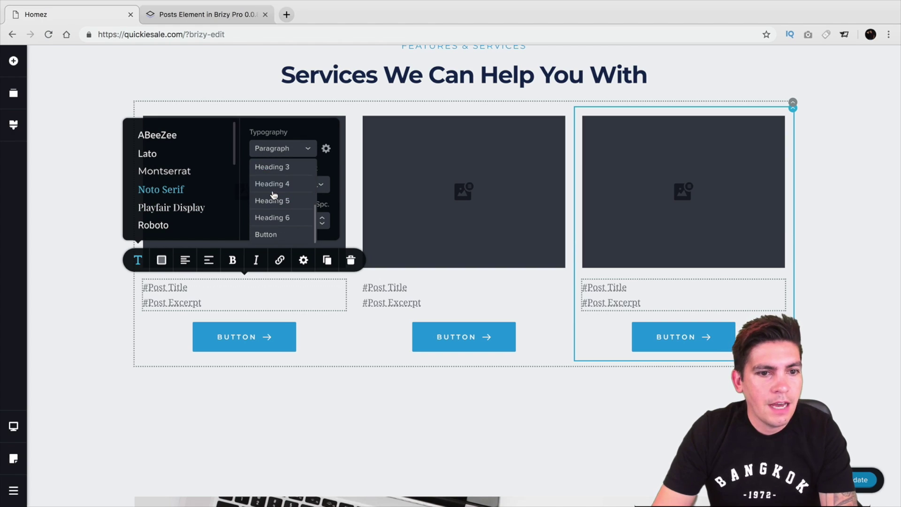
scroll(278, 186, up, 1)
click(285, 164)
click(180, 172)
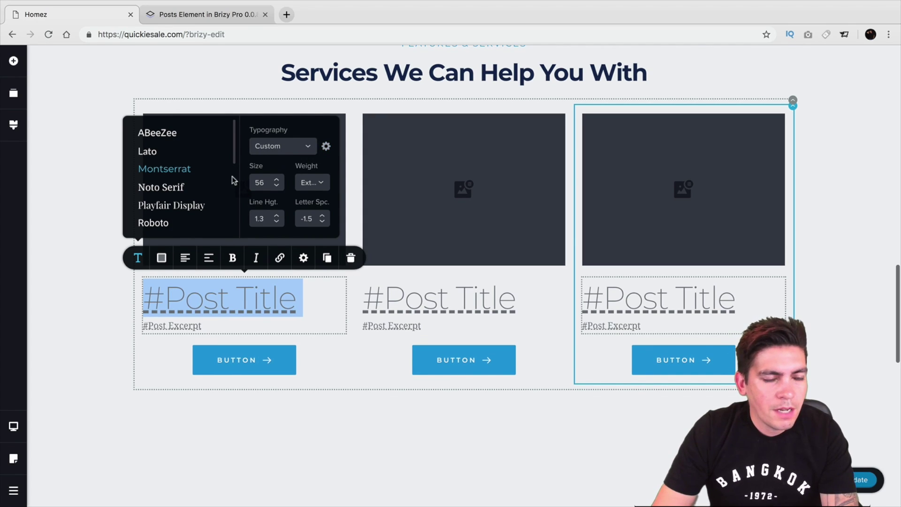
scroll(165, 179, down, 1)
click(163, 185)
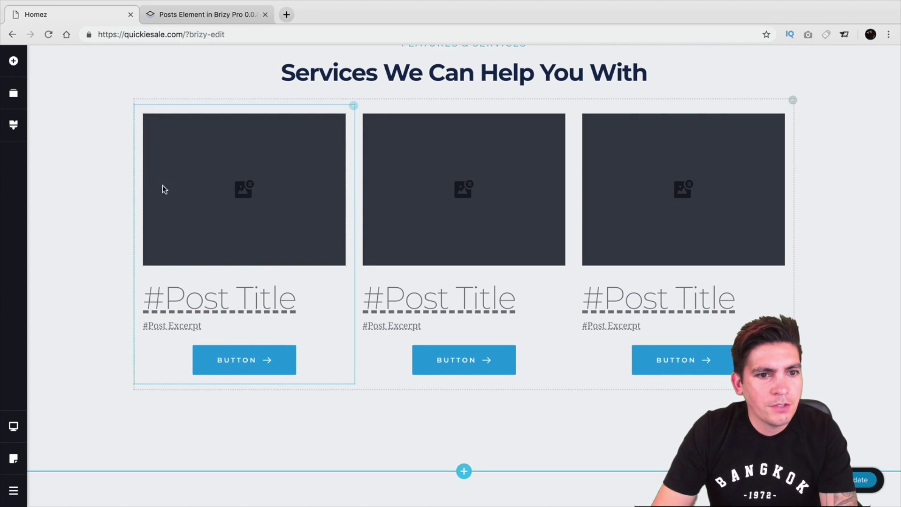
Step: Color the first post card's Post Title line black (#000000) and center it
click(231, 298)
triple_click(234, 291)
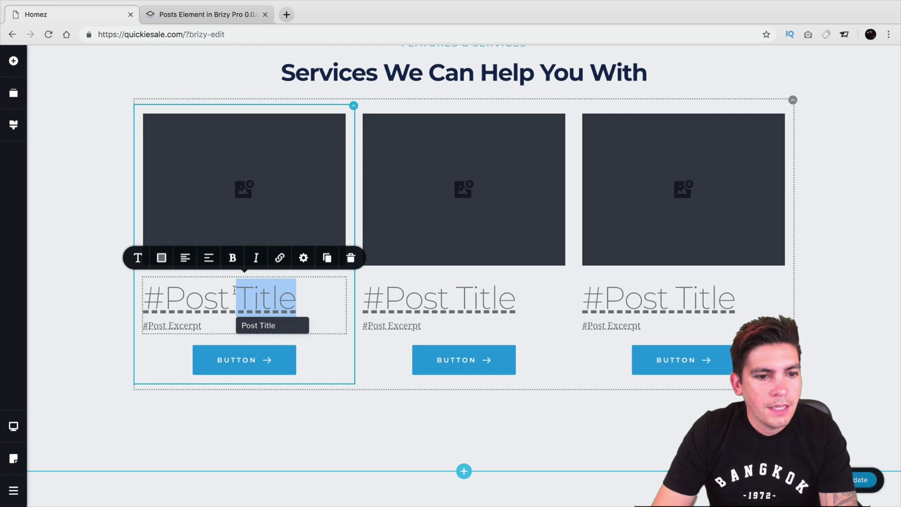
click(163, 257)
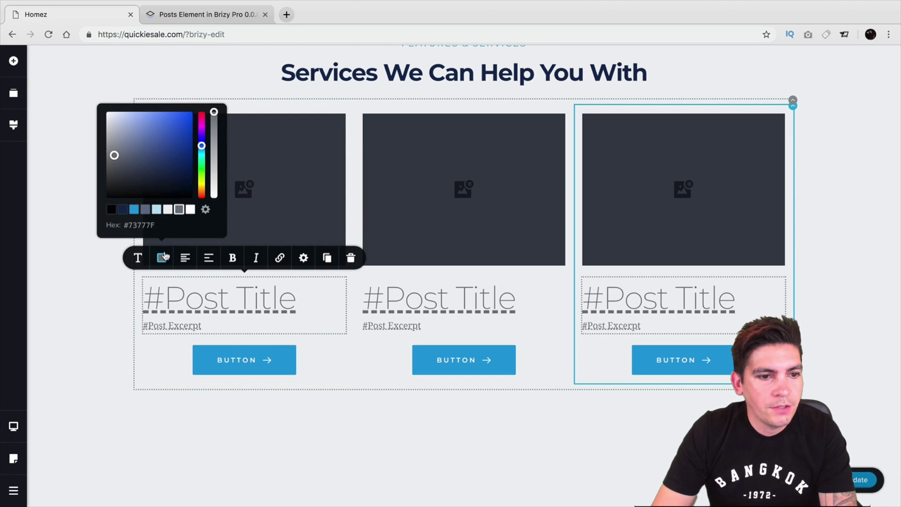
click(111, 209)
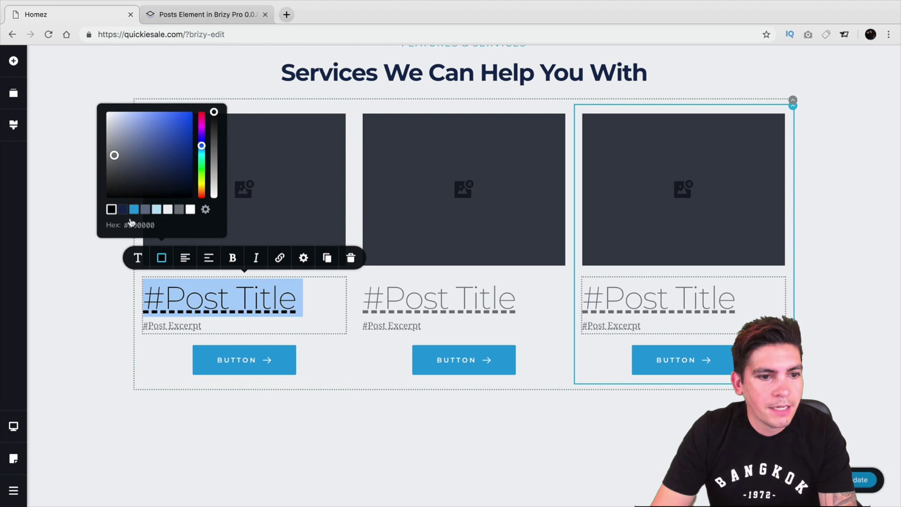
click(186, 258)
click(185, 258)
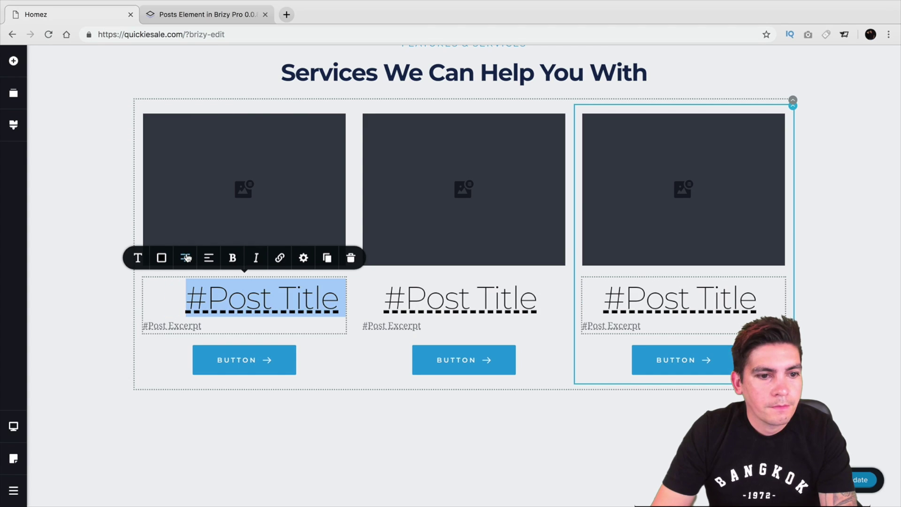
click(187, 257)
click(186, 258)
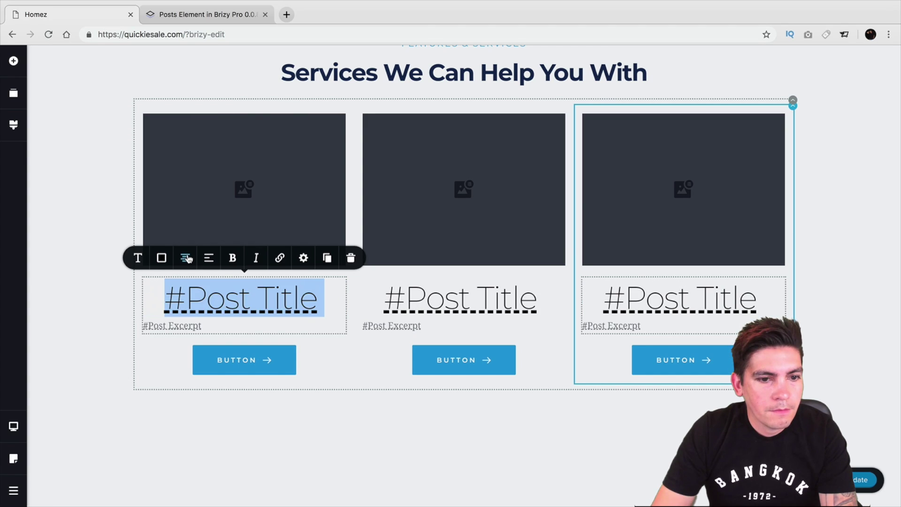
click(162, 258)
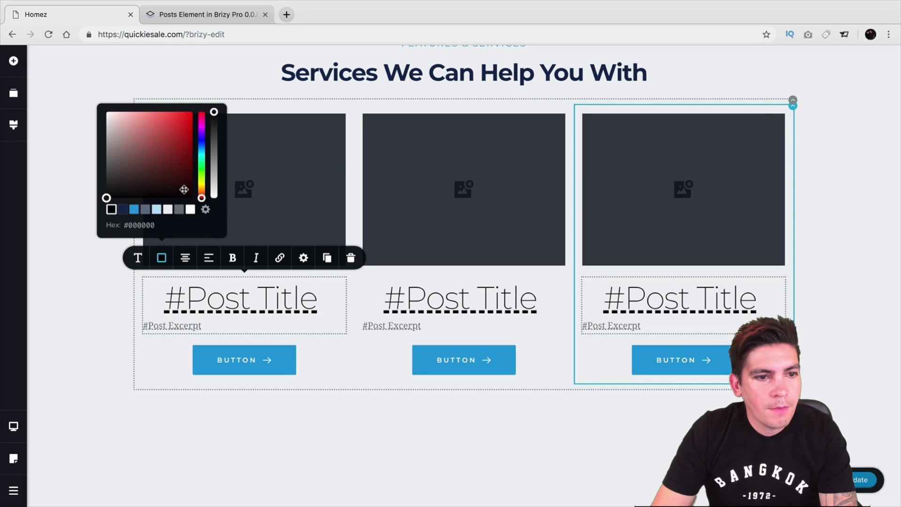
click(121, 309)
click(231, 297)
click(231, 297)
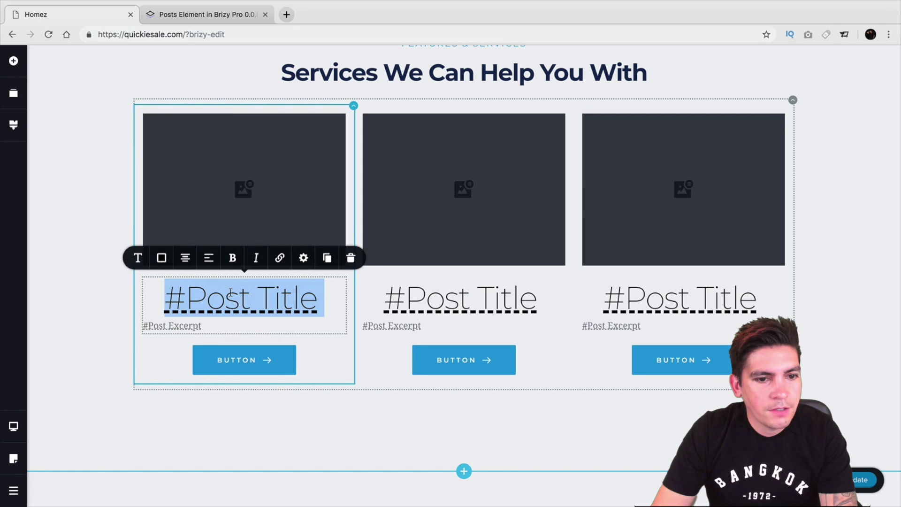
click(162, 258)
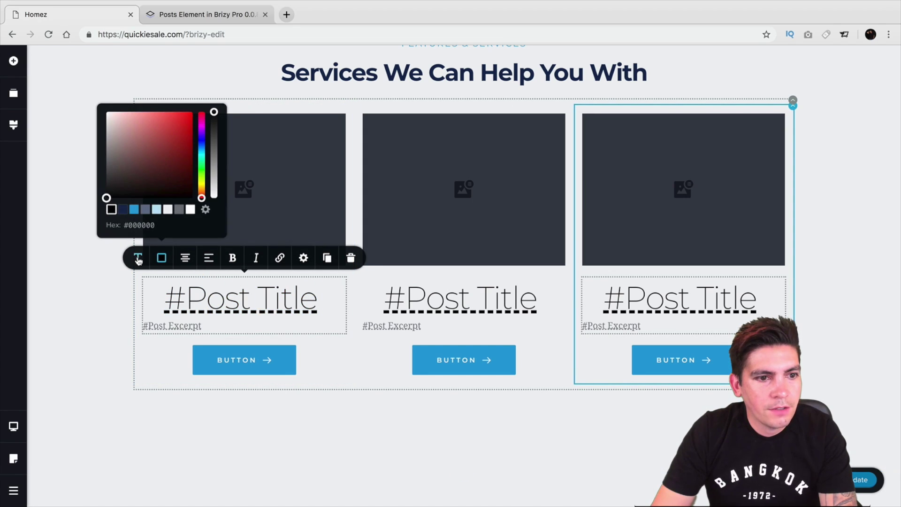
click(139, 258)
scroll(252, 196, down, 1)
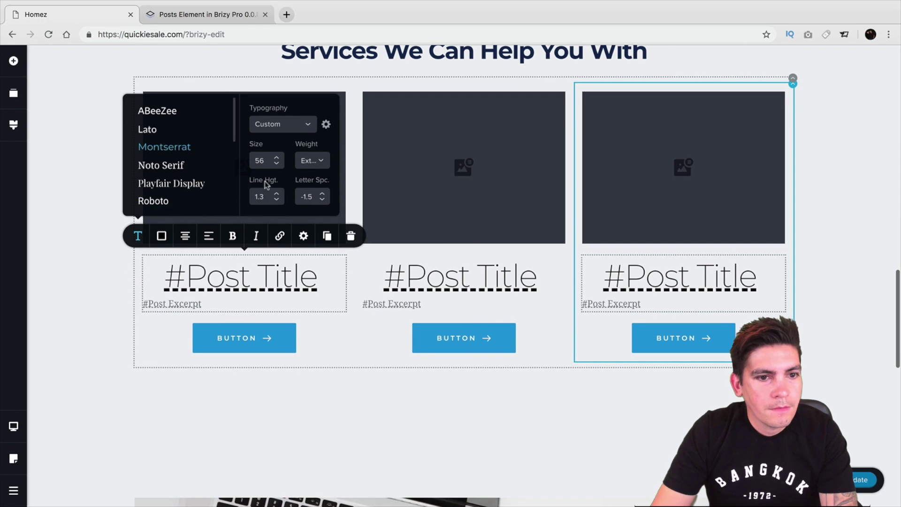
click(85, 285)
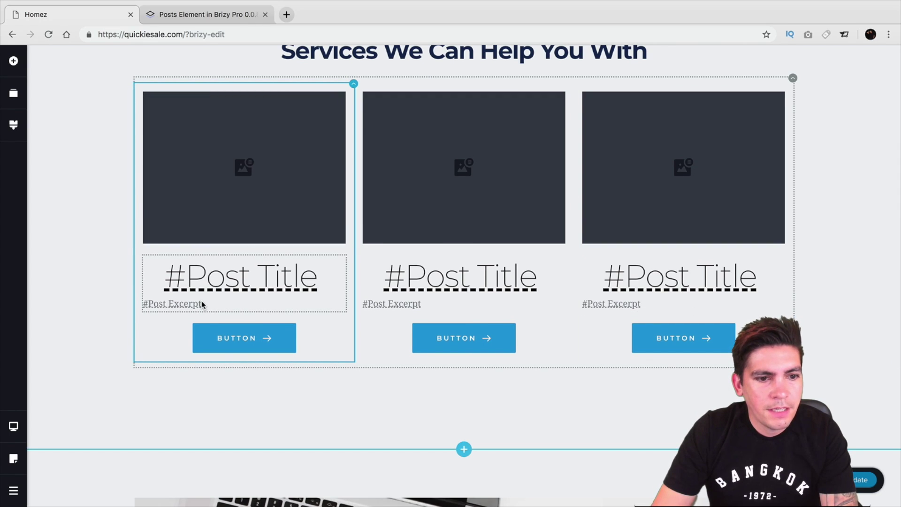
Step: Preview the page and examine how the posts listing renders in the services section
click(202, 303)
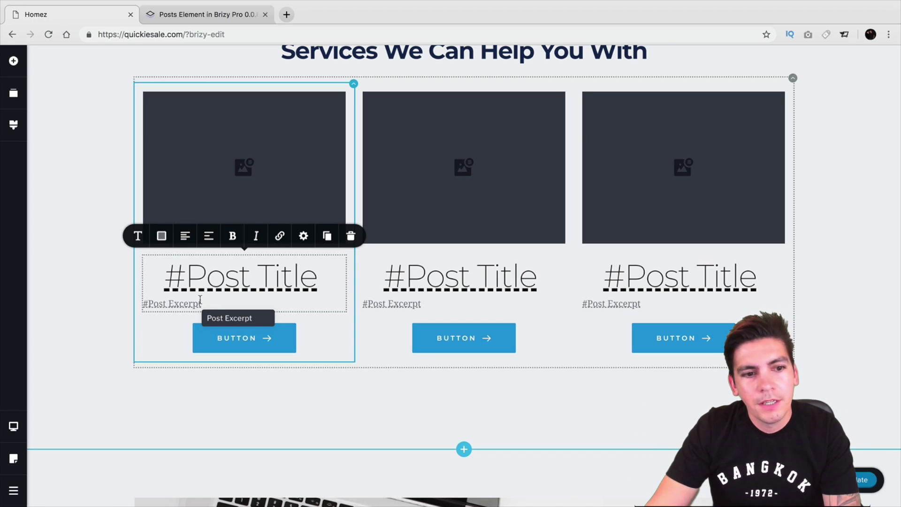
triple_click(200, 303)
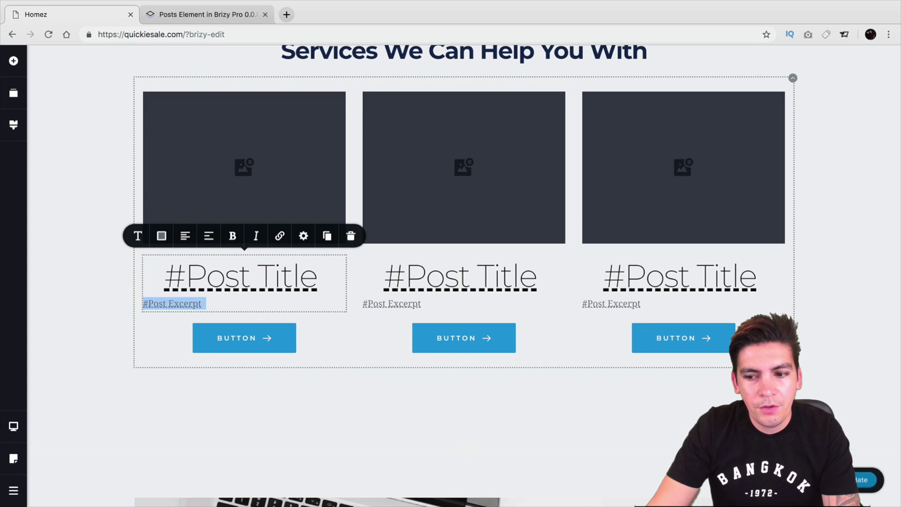
key(super+shift+p)
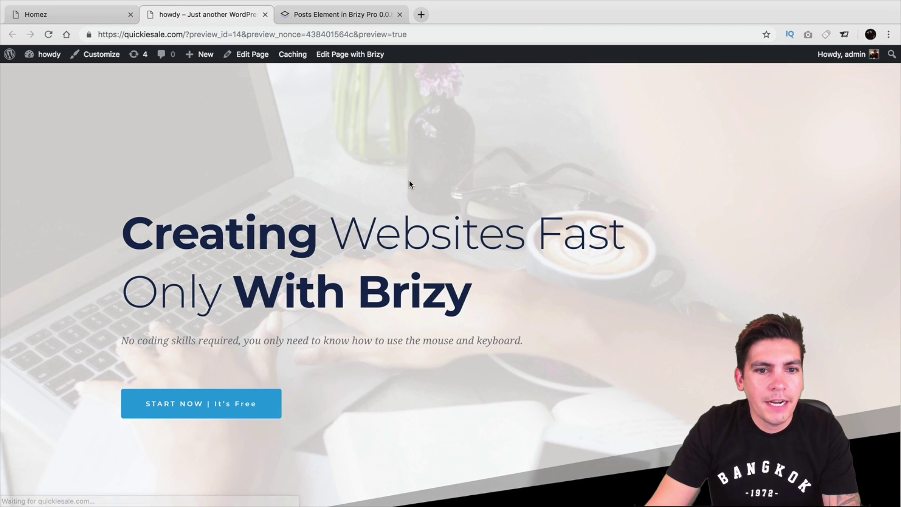
scroll(408, 180, down, 8)
scroll(407, 182, down, 10)
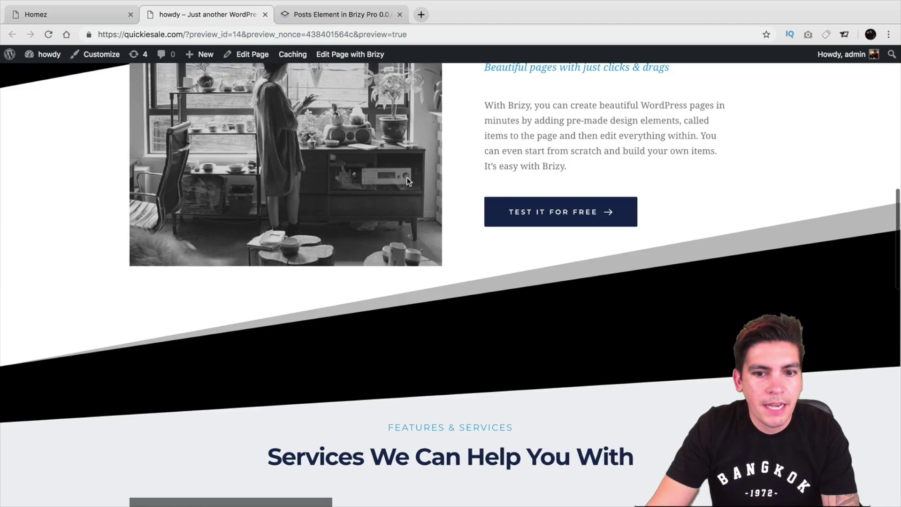
scroll(270, 268, down, 1)
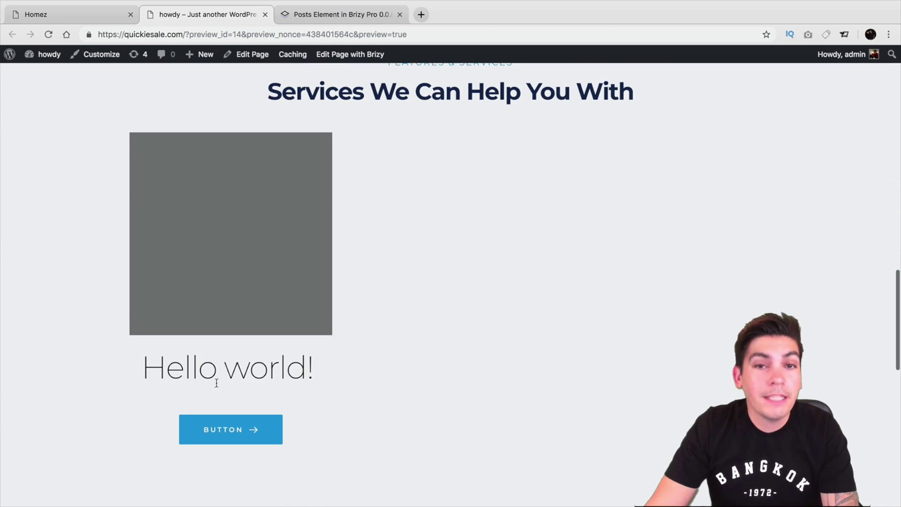
Step: Return to the page editor and set the posts element's taxonomy to the Plugins category
click(125, 7)
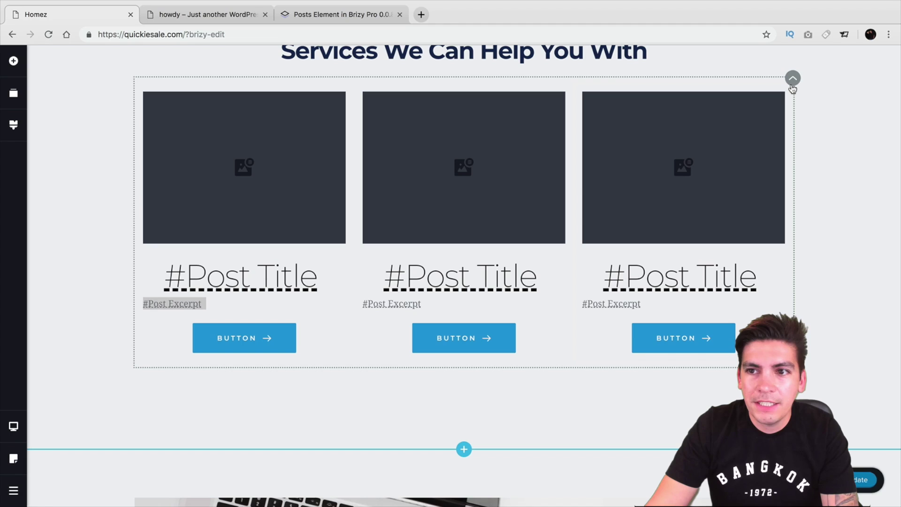
click(792, 78)
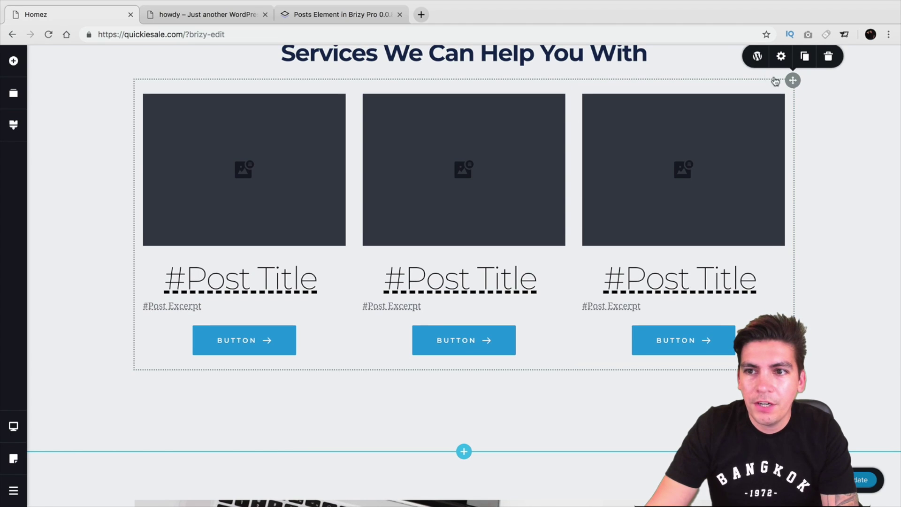
click(757, 57)
click(781, 177)
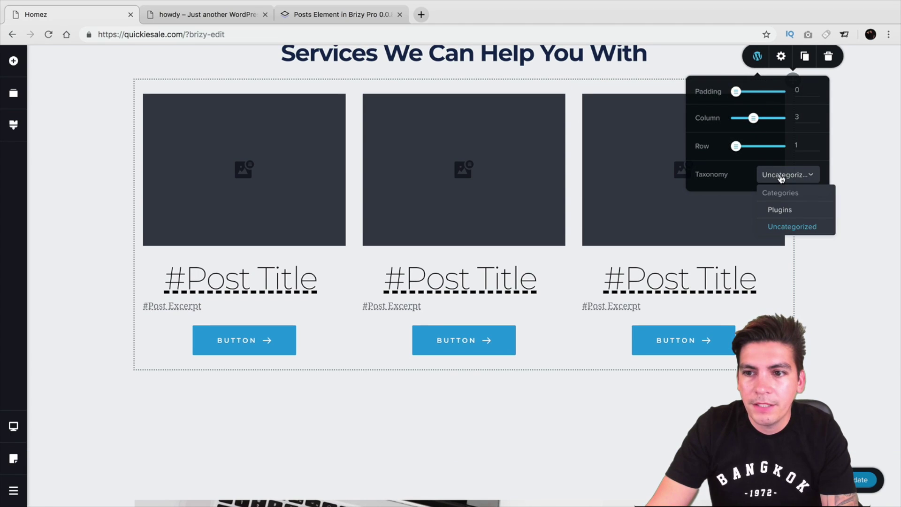
click(780, 211)
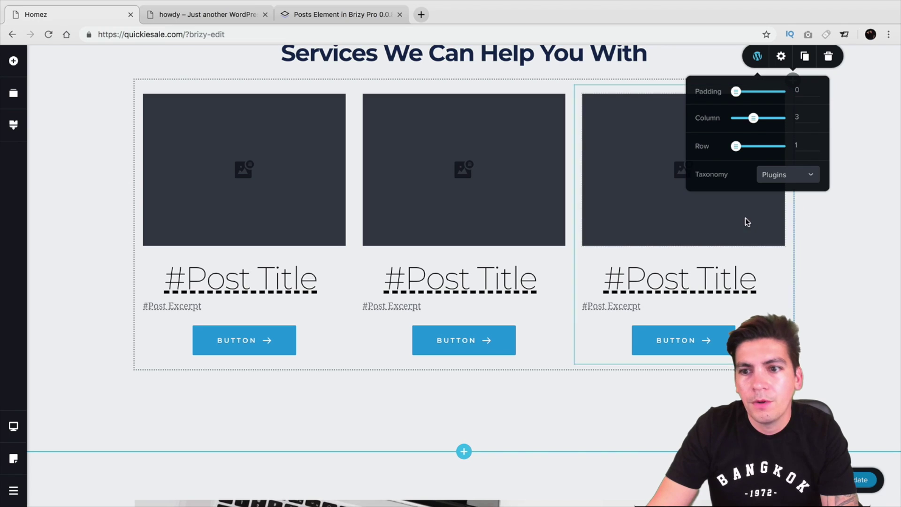
Step: Open the first post card's button label for editing
scroll(290, 228, up, 1)
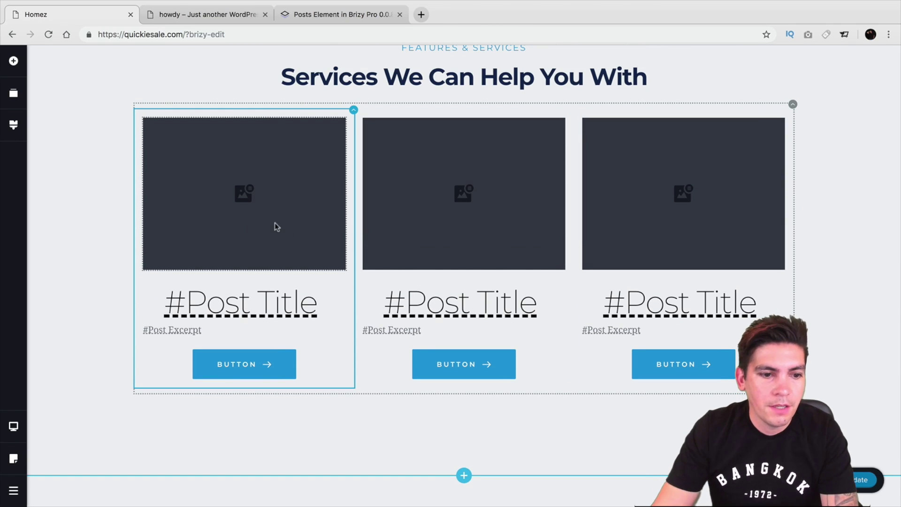
click(238, 303)
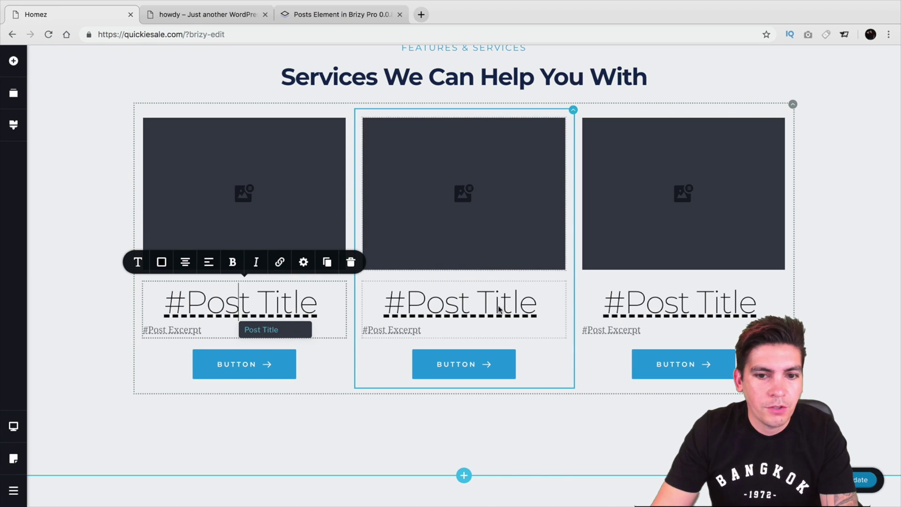
click(441, 330)
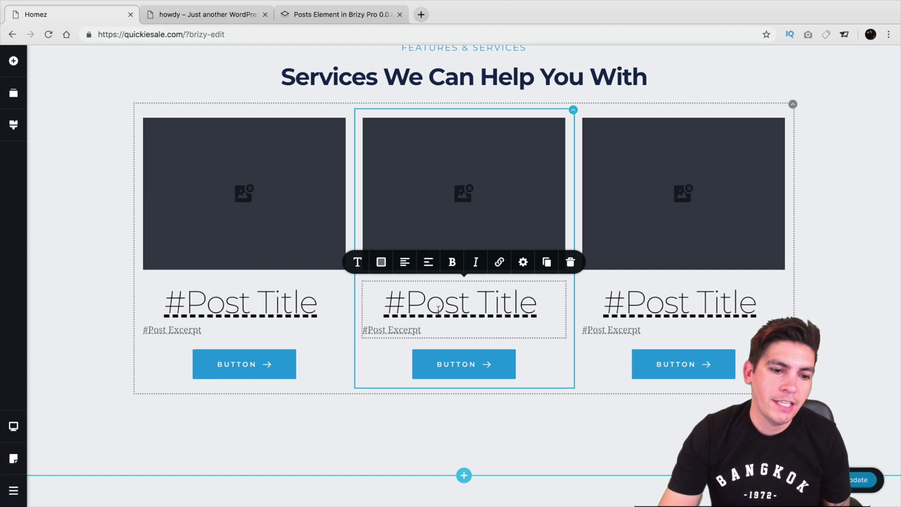
click(231, 362)
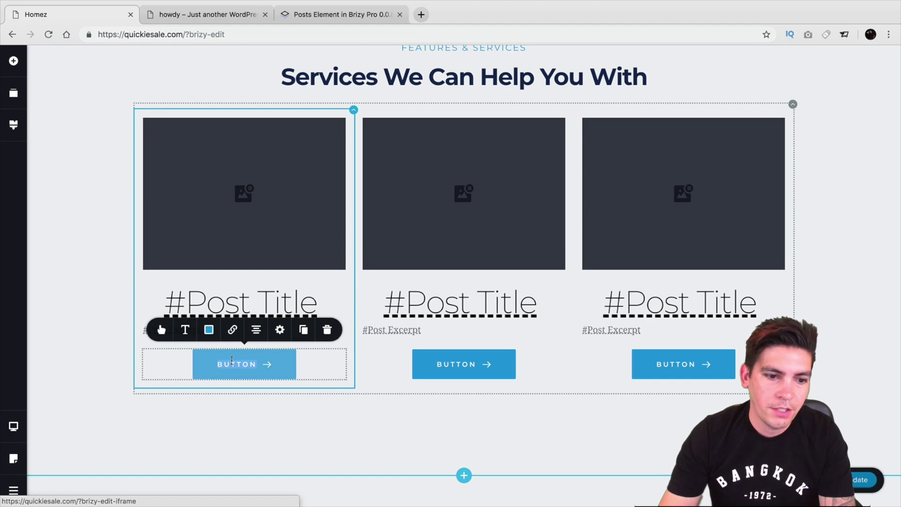
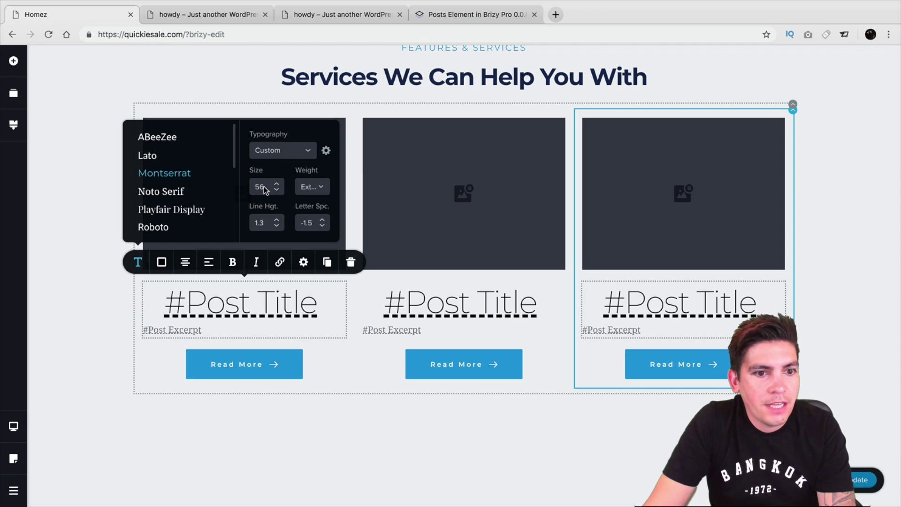
Step: Reduce the Post Title's font size to 53
click(276, 184)
click(276, 185)
click(276, 184)
click(277, 191)
click(277, 191)
click(276, 190)
click(277, 191)
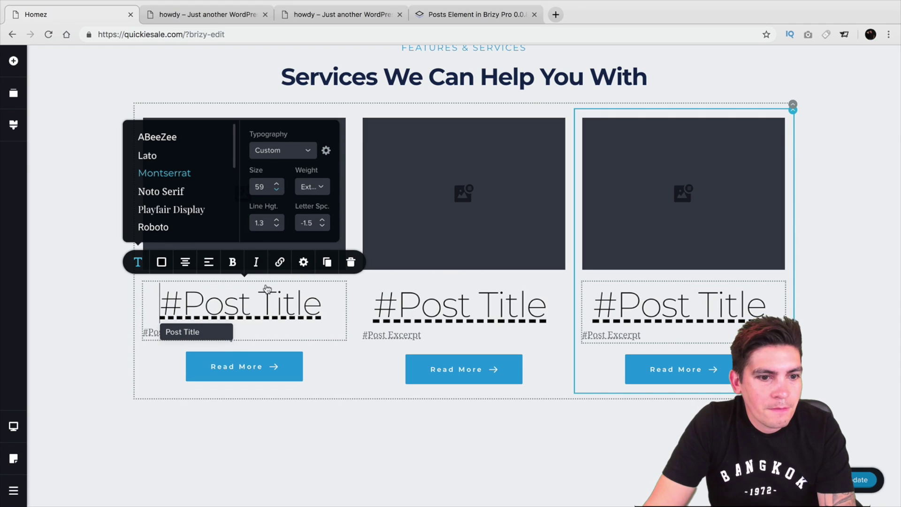
key(Down)
key(Down)
key(Down)
key(Down)
key(Down)
key(Down)
key(Down)
key(Down)
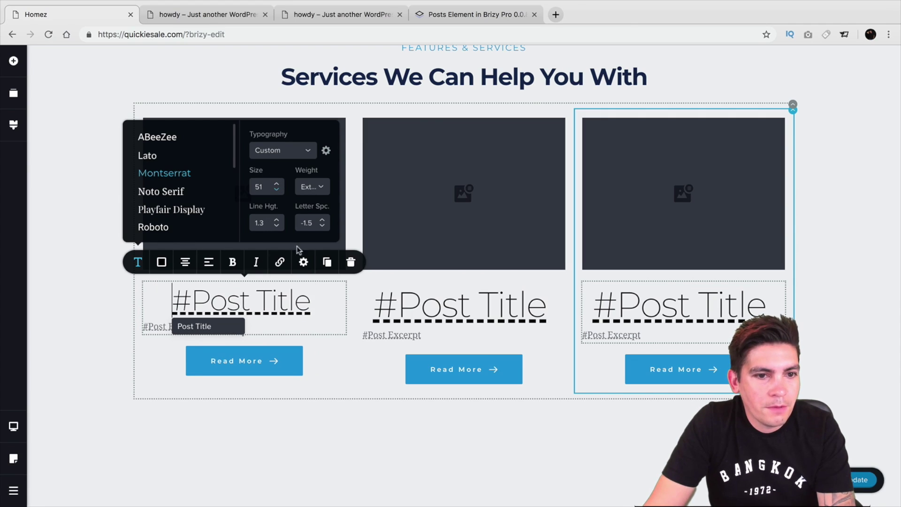
click(263, 189)
Step: Apply the Paragraph typography to the first card's Post Title and set its font size to 35
double_click(265, 304)
click(265, 304)
click(137, 262)
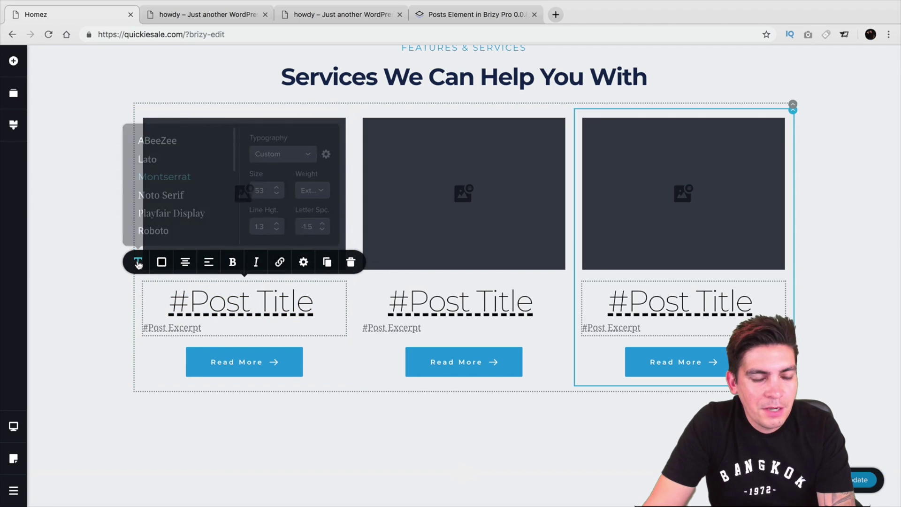
click(280, 151)
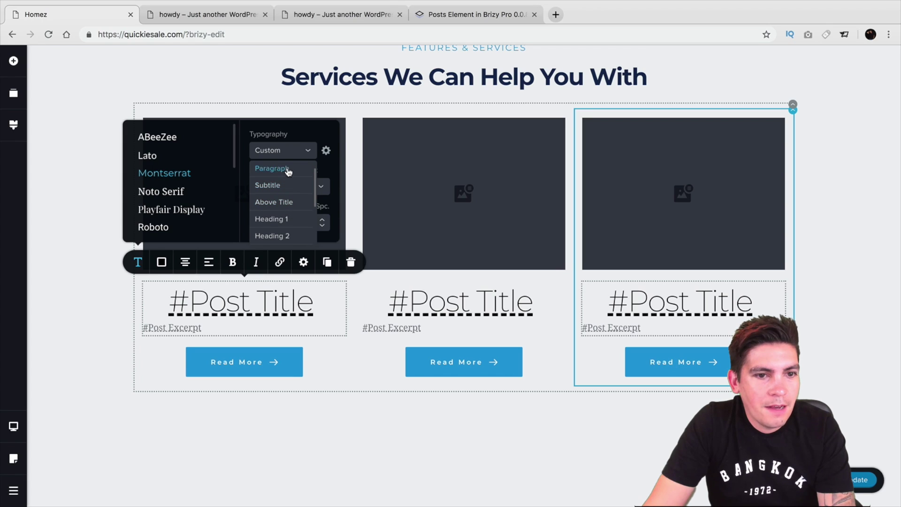
click(287, 169)
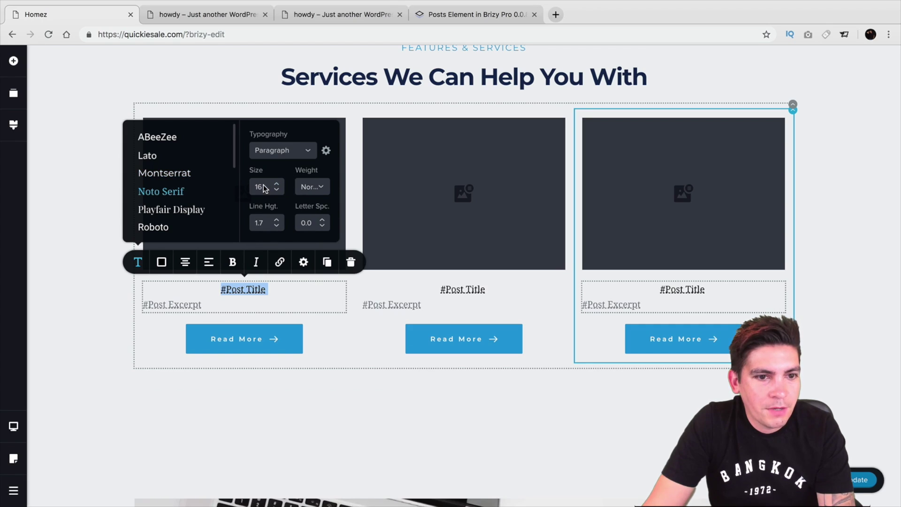
click(277, 184)
click(277, 184)
click(277, 184)
click(276, 184)
click(277, 185)
click(277, 184)
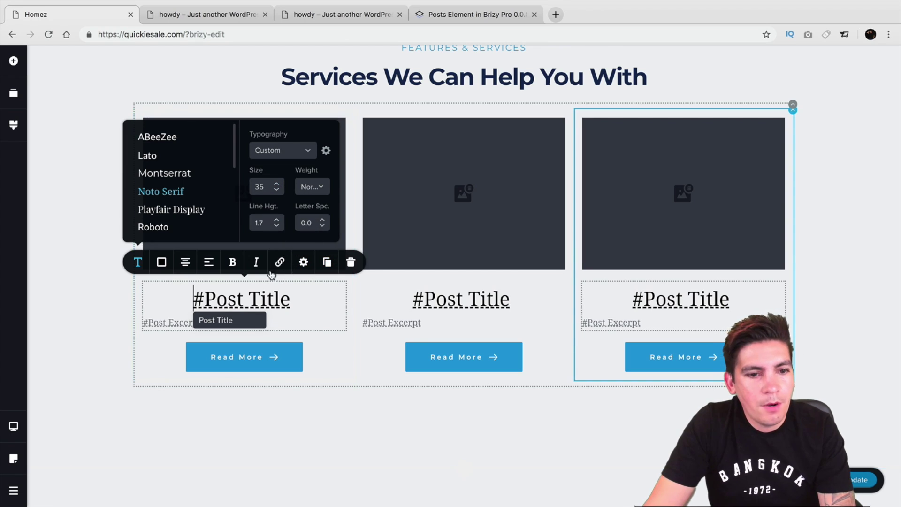
scroll(256, 202, down, 1)
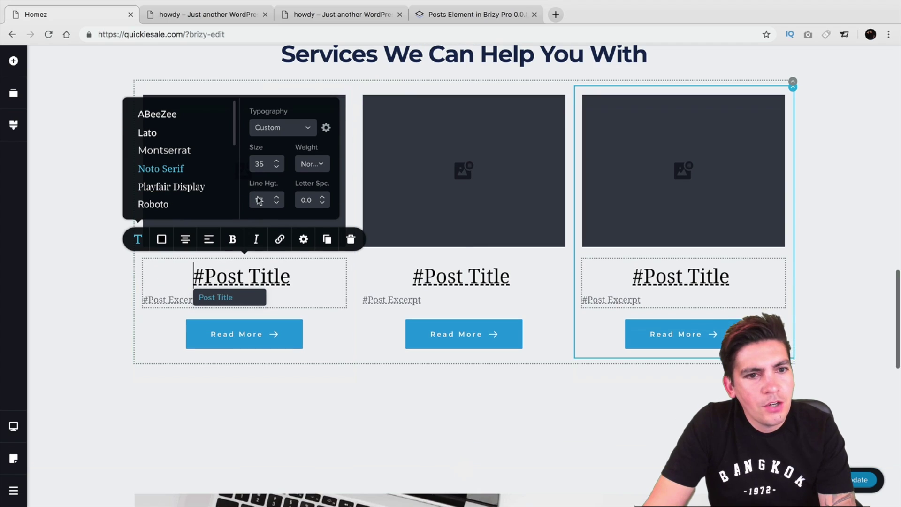
click(326, 129)
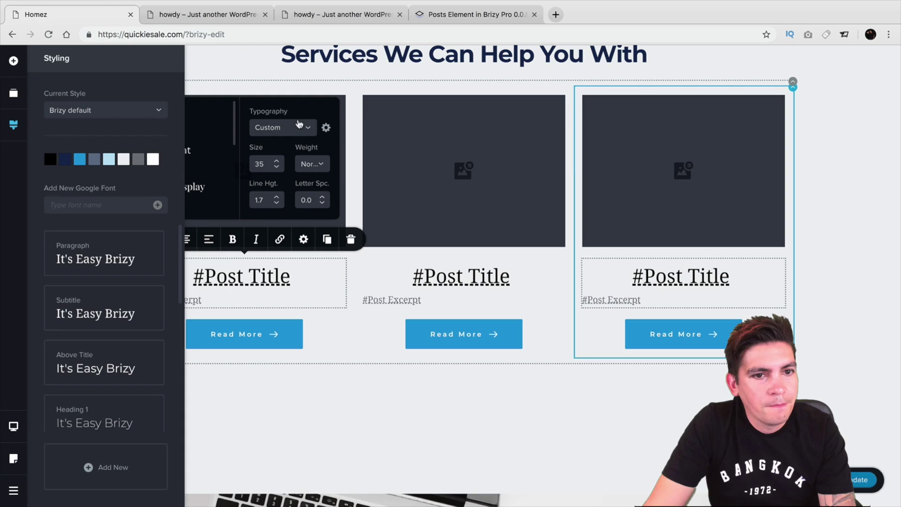
click(318, 119)
click(300, 133)
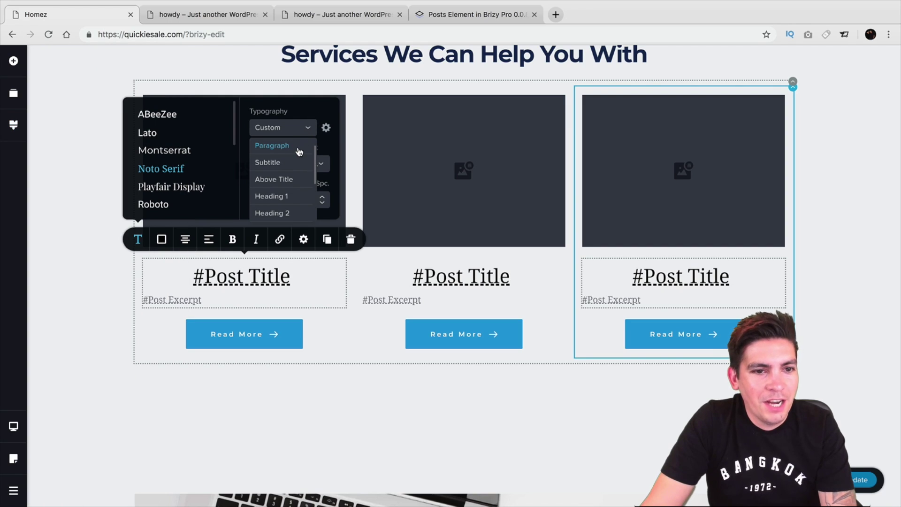
scroll(201, 161, down, 5)
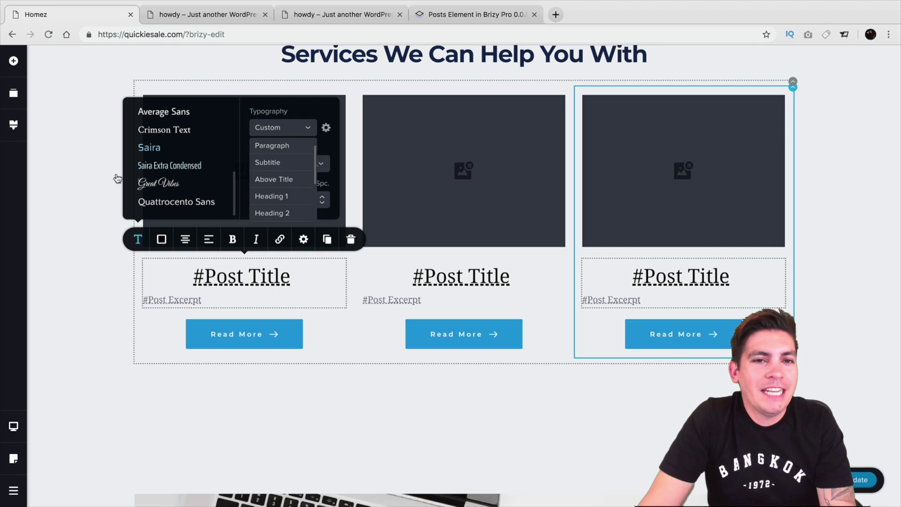
click(100, 180)
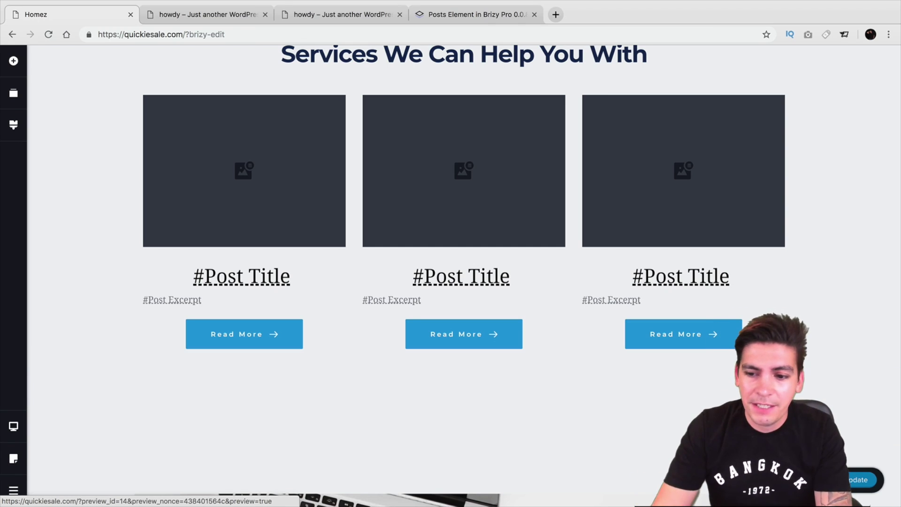
Step: Preview the page in a new tab and check how the post titles and Read More buttons look in the services listing
click(730, 460)
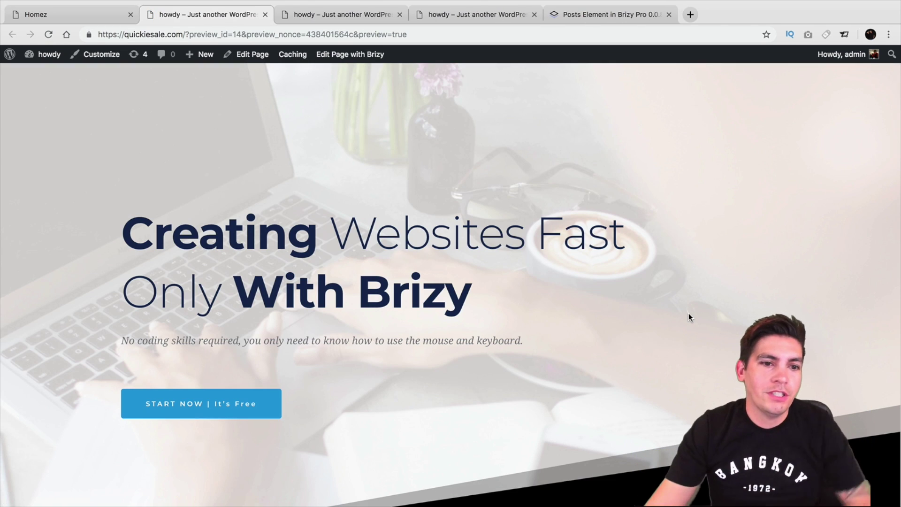
scroll(692, 319, down, 10)
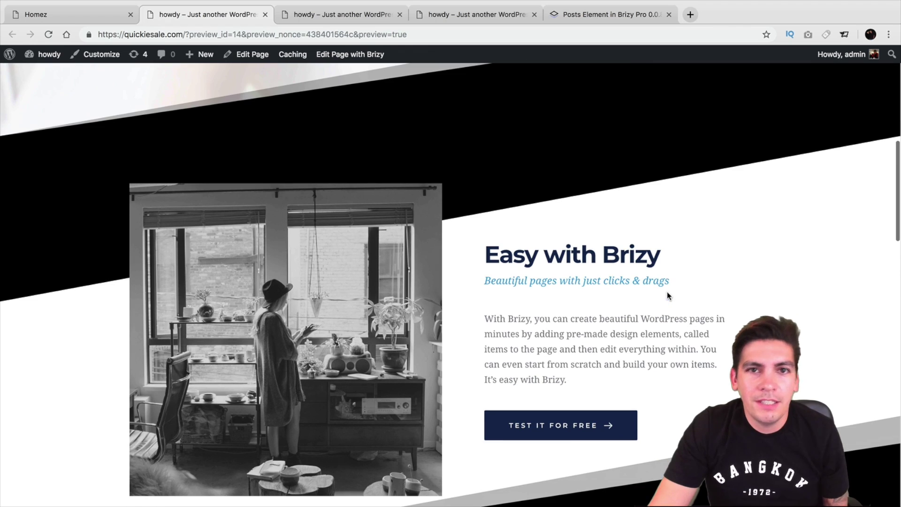
scroll(667, 292, down, 10)
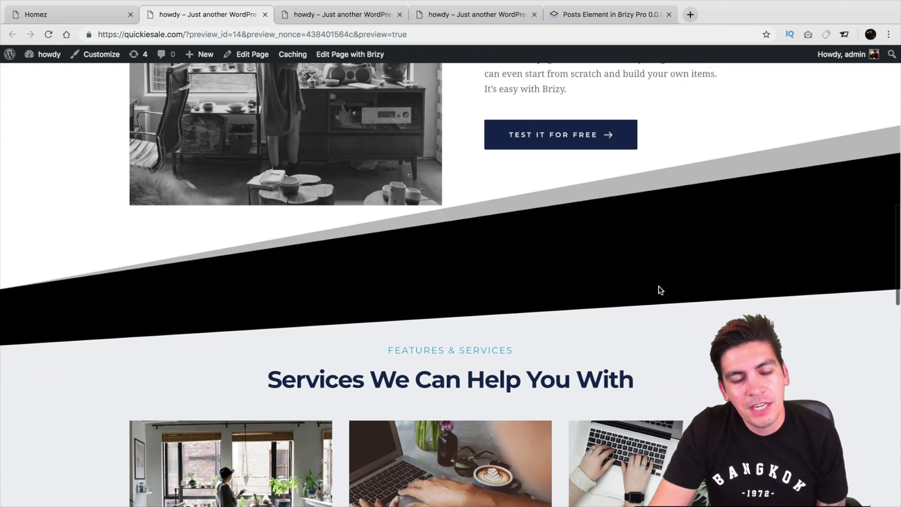
scroll(659, 289, down, 3)
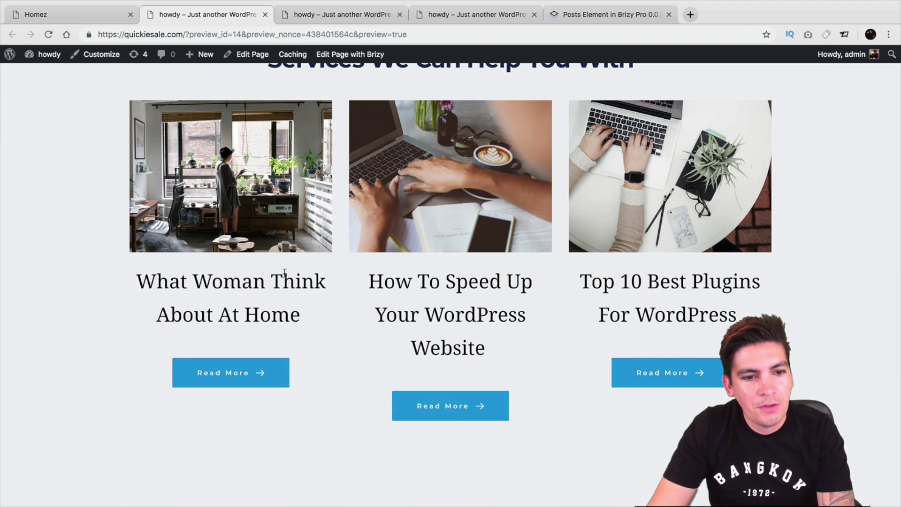
drag(491, 346, 453, 308)
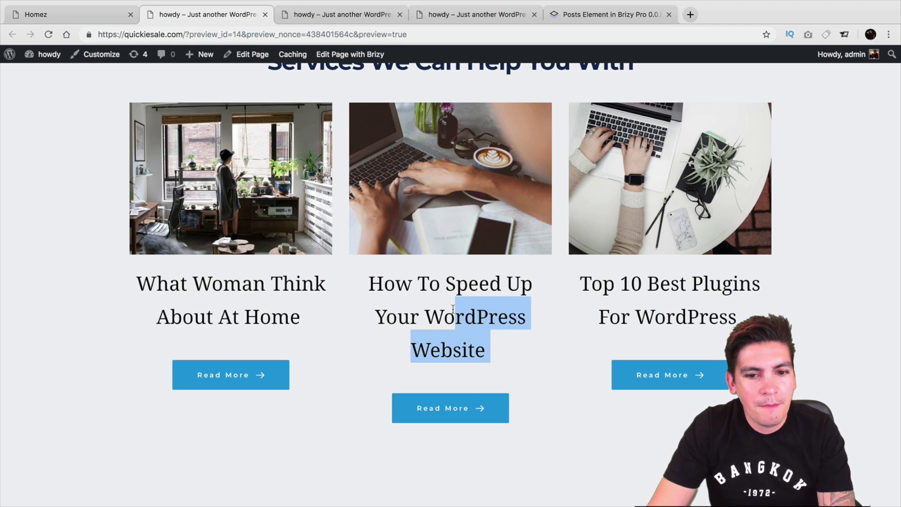
click(486, 329)
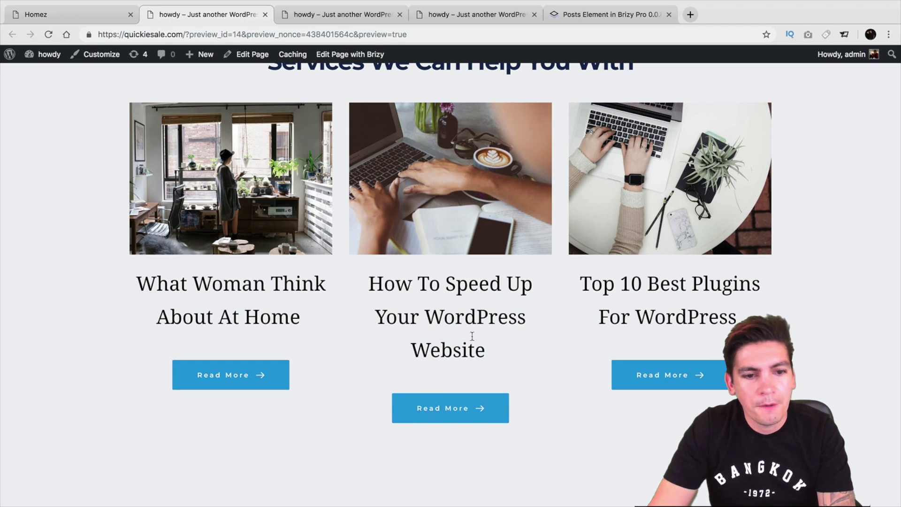
scroll(442, 300, up, 2)
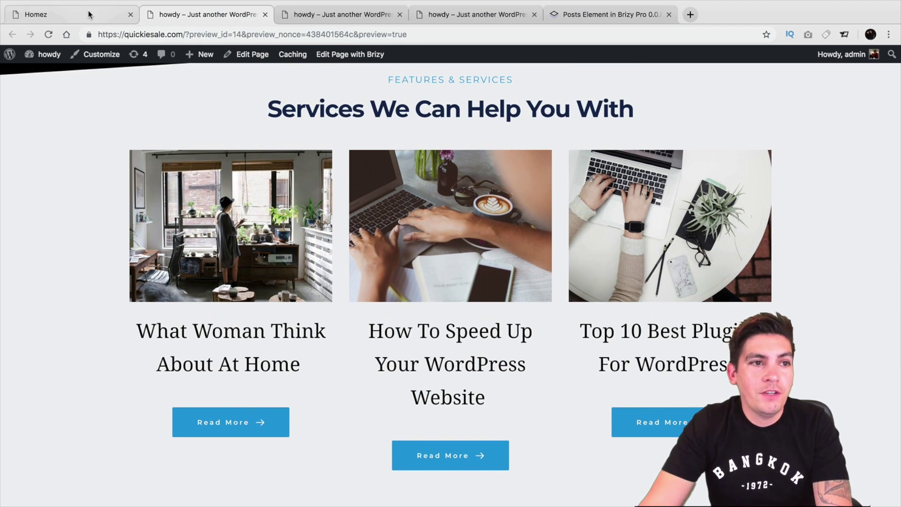
Step: Switch to the Brizy Pro Posts Element article and review its back-end and front-end listing examples and the element's options
key(ctrl+Tab)
key(ctrl+Tab)
key(ctrl+Tab)
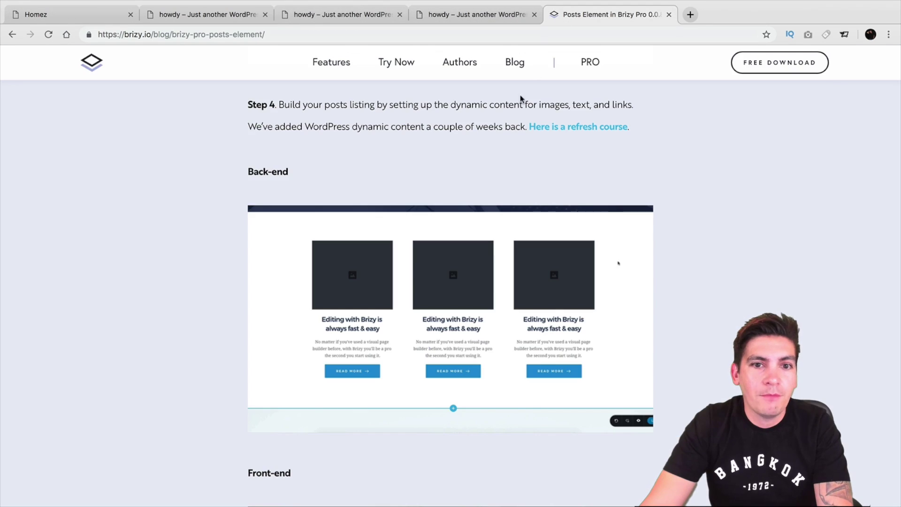
scroll(635, 235, down, 2)
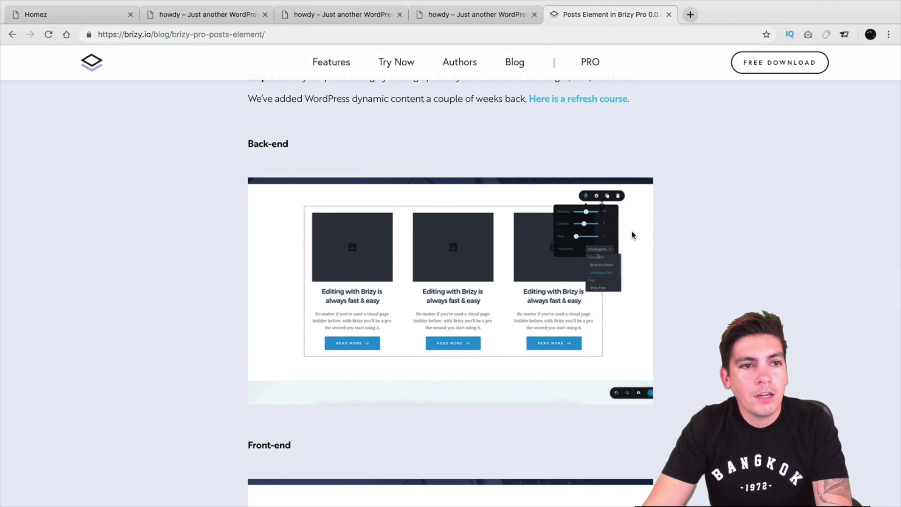
scroll(632, 234, down, 5)
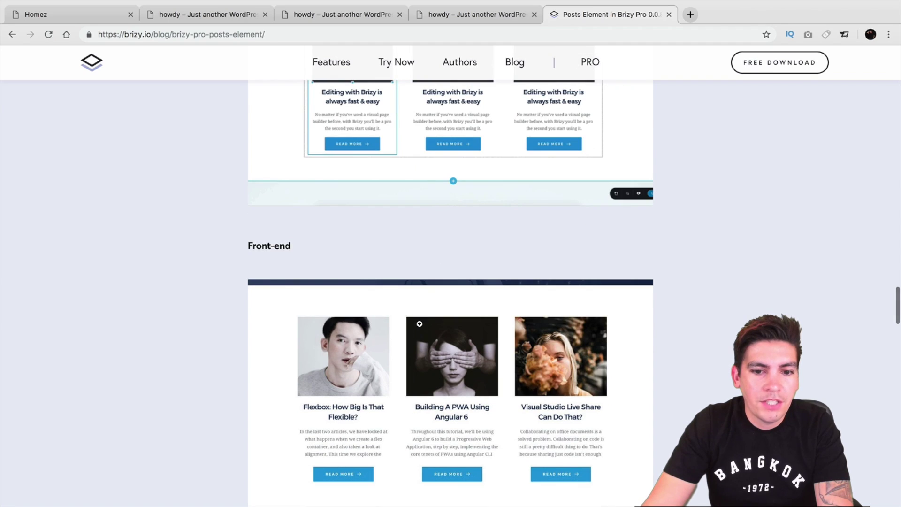
scroll(417, 317, down, 1)
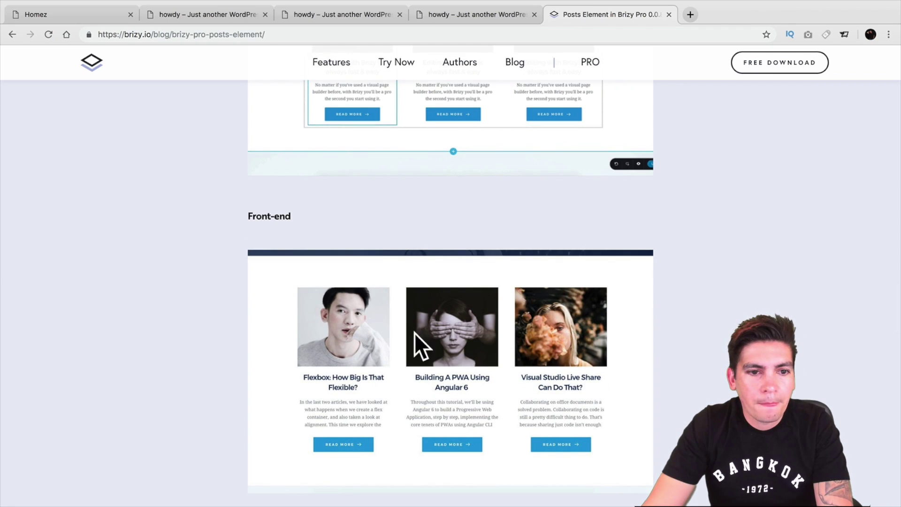
scroll(377, 329, down, 4)
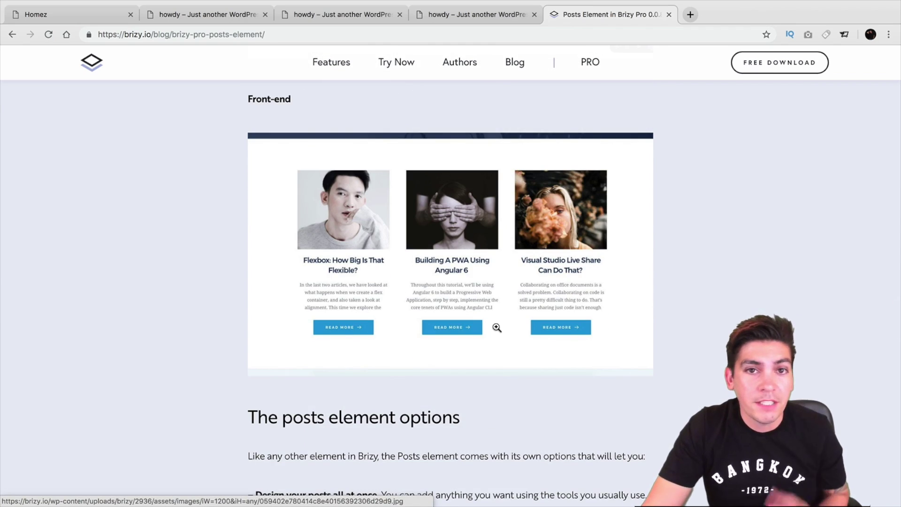
scroll(847, 311, down, 1)
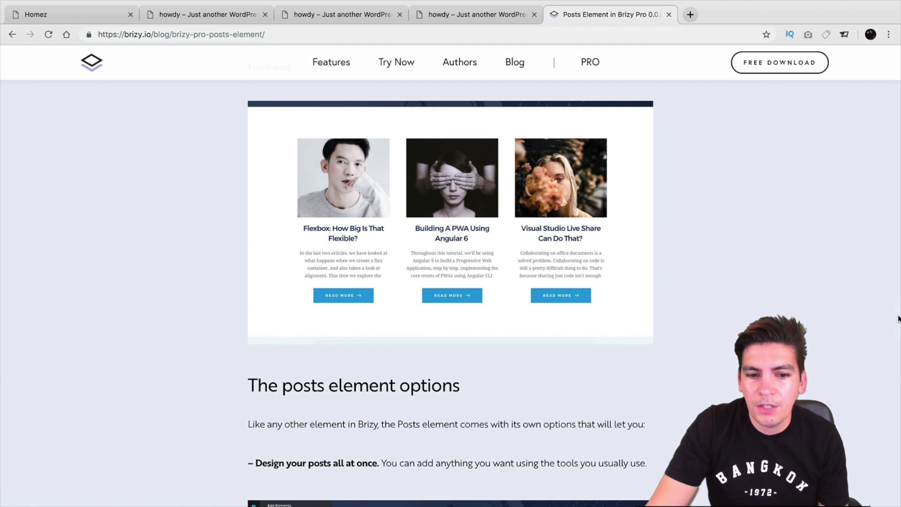
scroll(891, 324, down, 5)
Step: Go back to the beginning of the article and read its introduction to the Posts Element
drag(894, 327, 889, 90)
scroll(618, 289, up, 3)
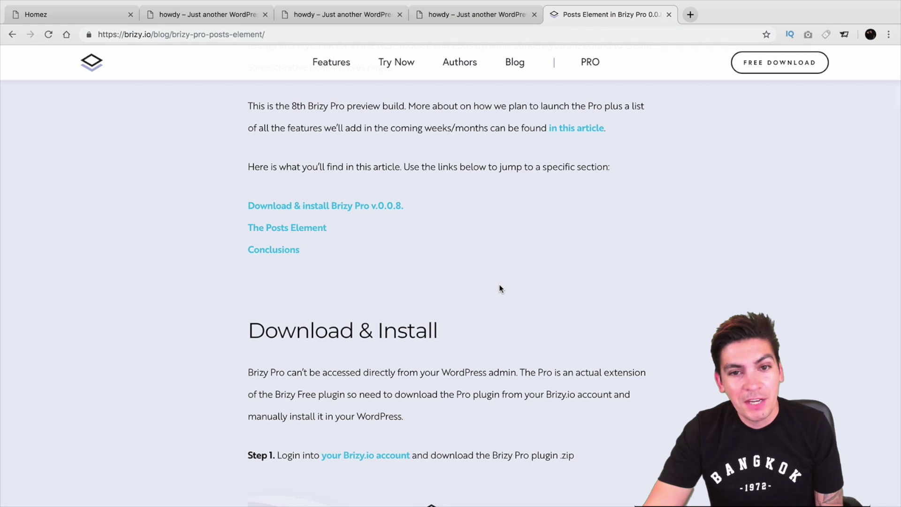
scroll(499, 284, up, 2)
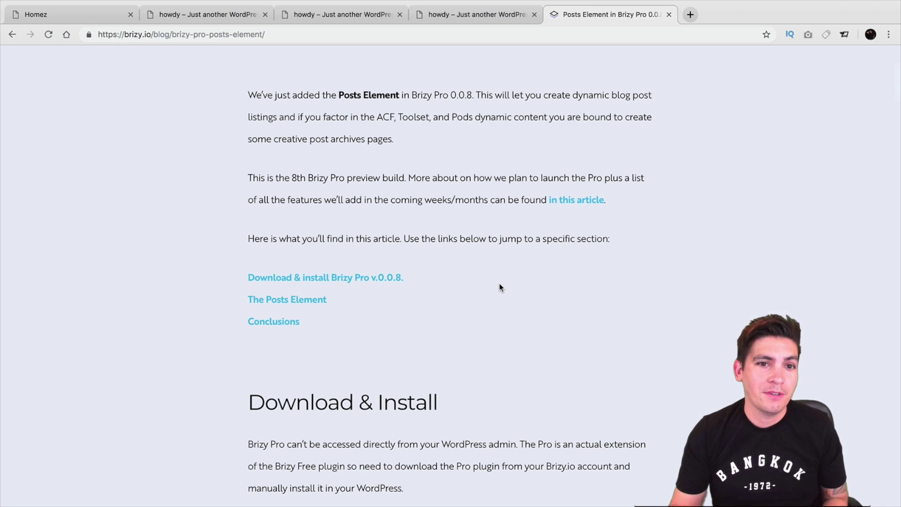
scroll(499, 283, up, 1)
scroll(499, 286, up, 5)
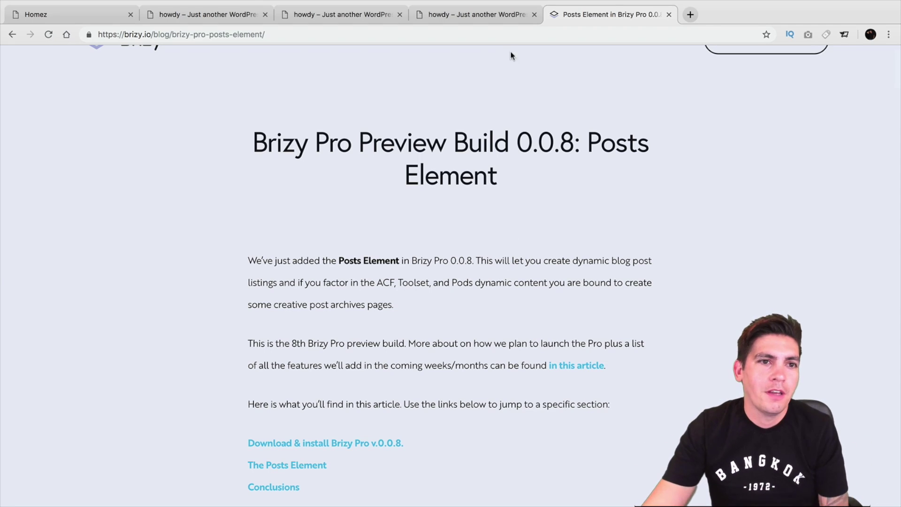
Step: Return to the page editor and reduce the hero section's bottom padding to 161 px
click(196, 14)
scroll(384, 216, up, 10)
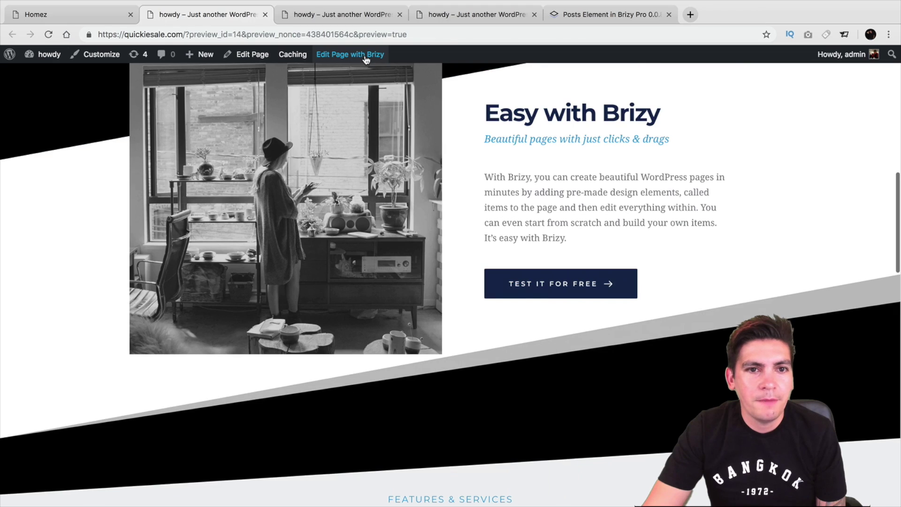
scroll(376, 134, up, 10)
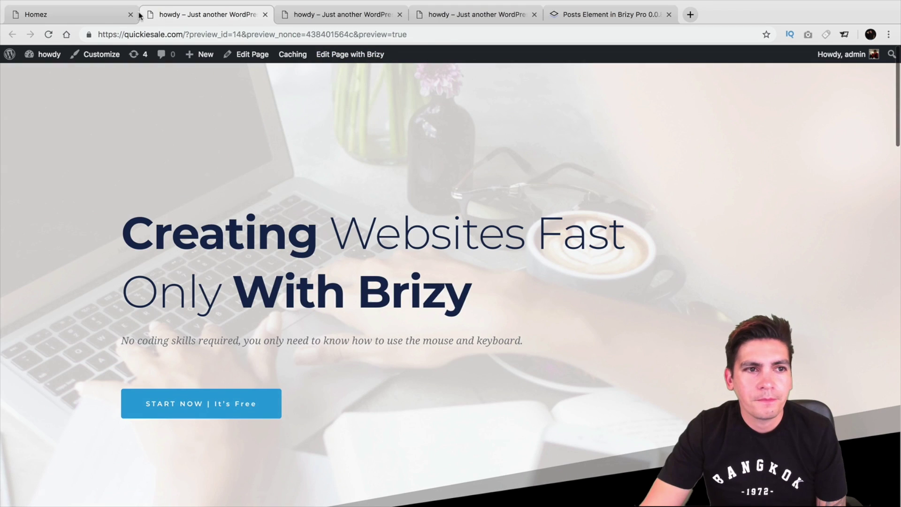
click(85, 14)
scroll(489, 317, up, 10)
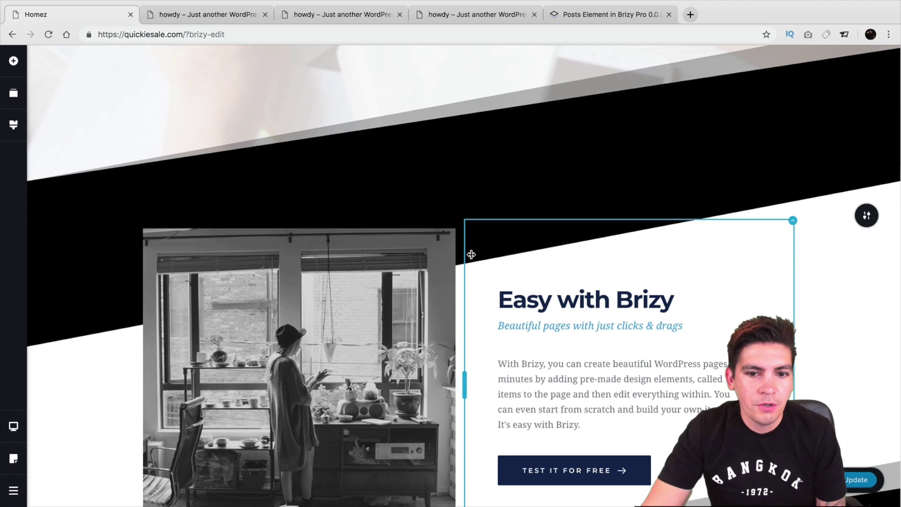
scroll(470, 254, up, 5)
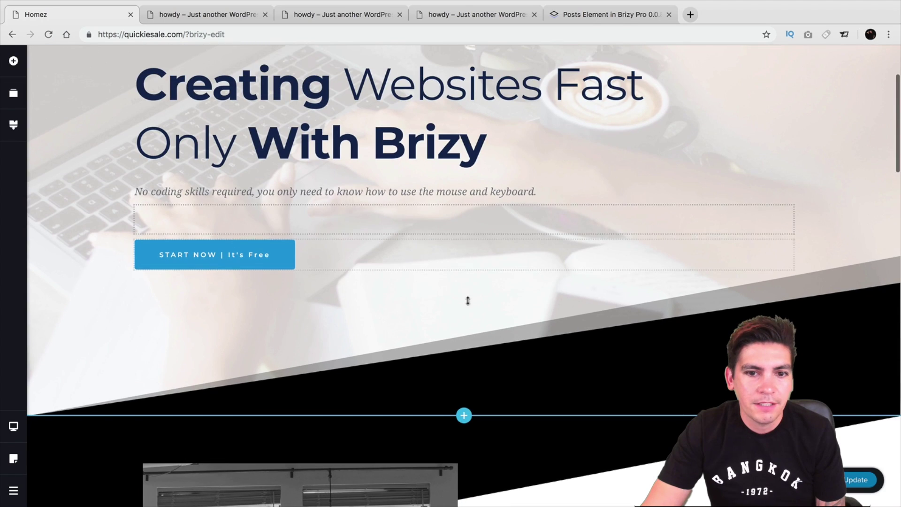
drag(459, 400, 465, 349)
scroll(465, 349, up, 3)
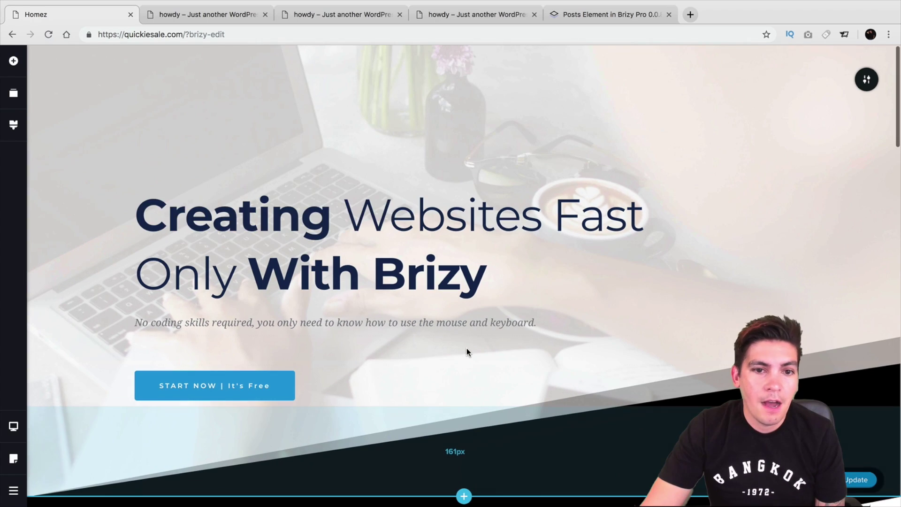
scroll(466, 348, down, 10)
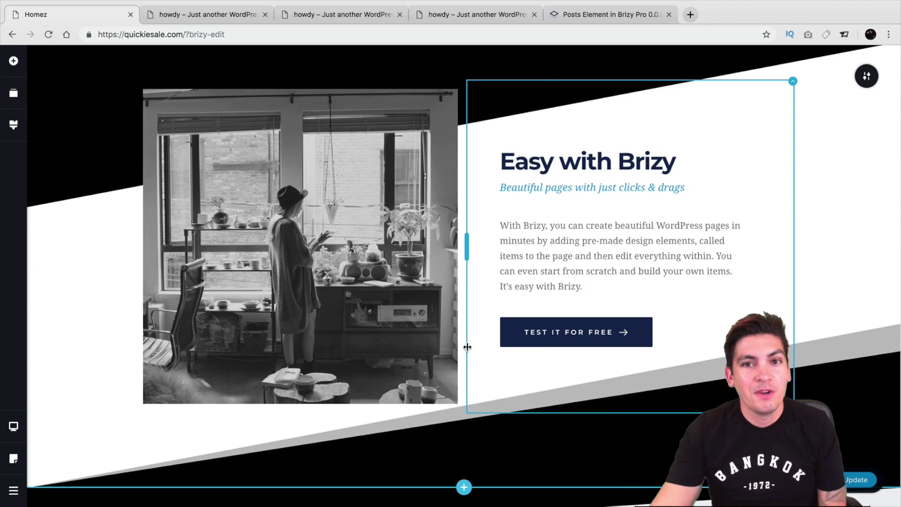
Step: Reopen the Posts Element article and read through its Brizy Pro download and installation instructions
click(606, 14)
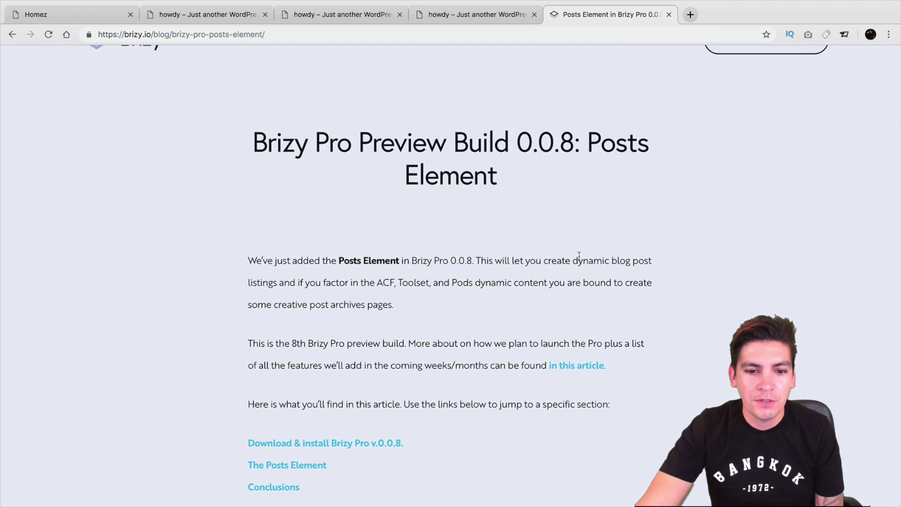
scroll(578, 255, down, 3)
scroll(577, 255, down, 1)
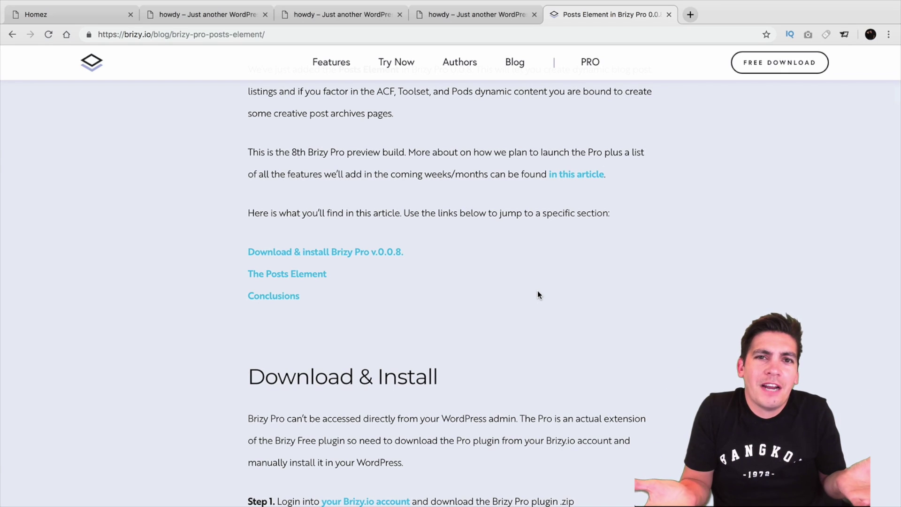
scroll(538, 295, down, 5)
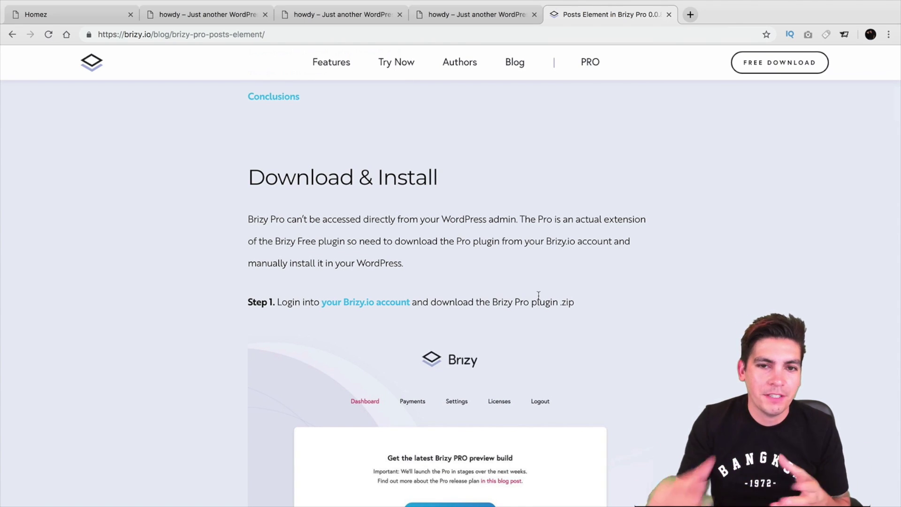
scroll(538, 294, down, 5)
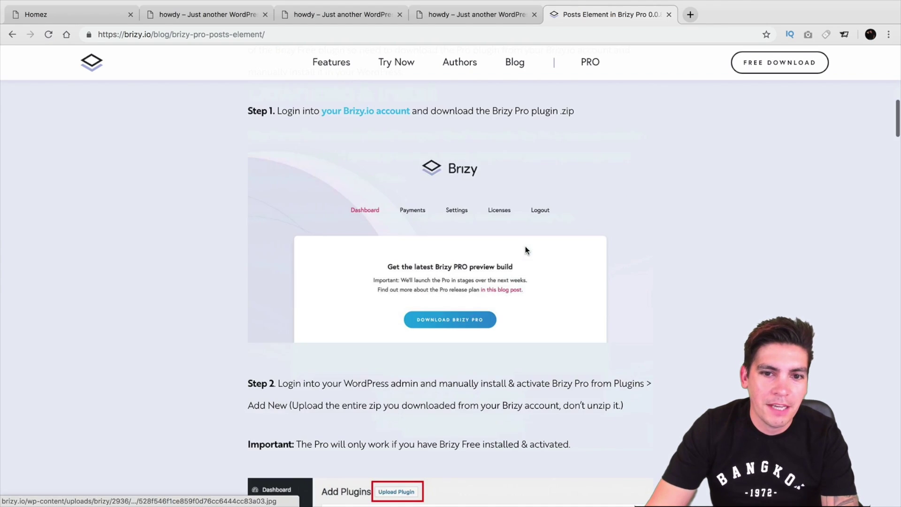
scroll(522, 241, down, 1)
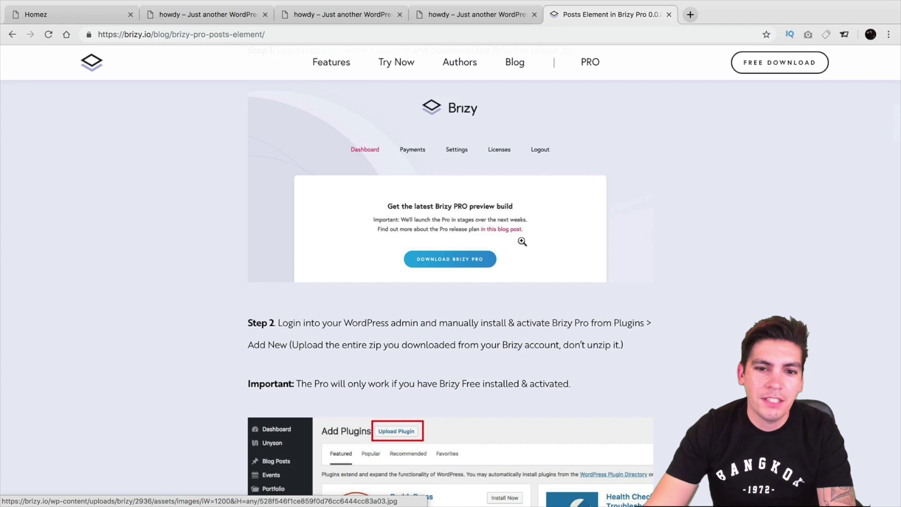
scroll(519, 239, down, 3)
scroll(498, 254, down, 6)
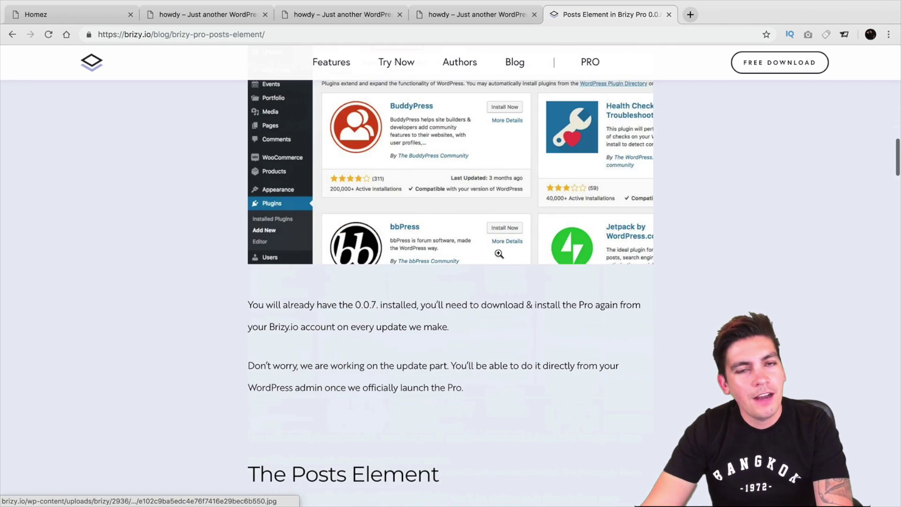